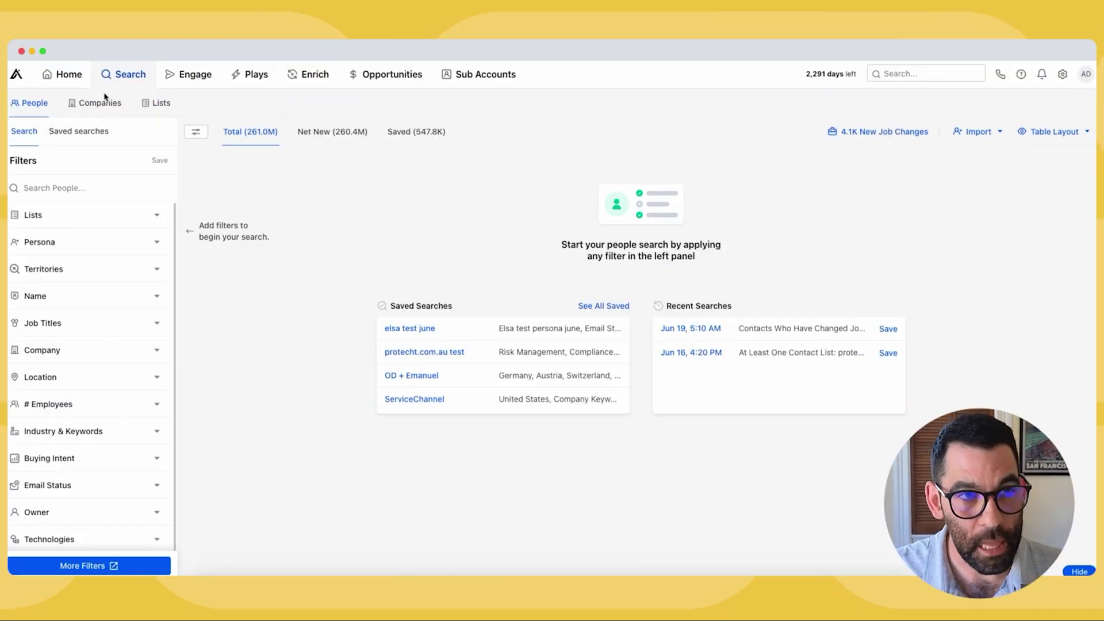
- Go to Search > People to show the unfiltered People search with 261.0M contacts
{"action": "left_click", "coordinate": [75, 81]}
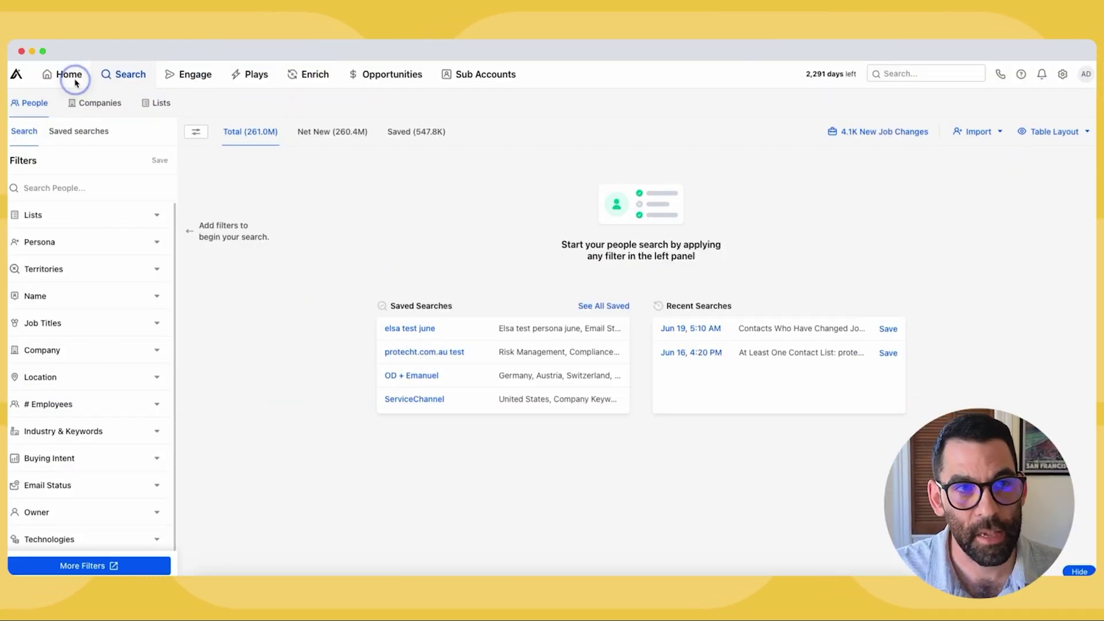
- Browse the left Filters panel and bring up the full More Filters window
{"action": "left_click", "coordinate": [126, 84]}
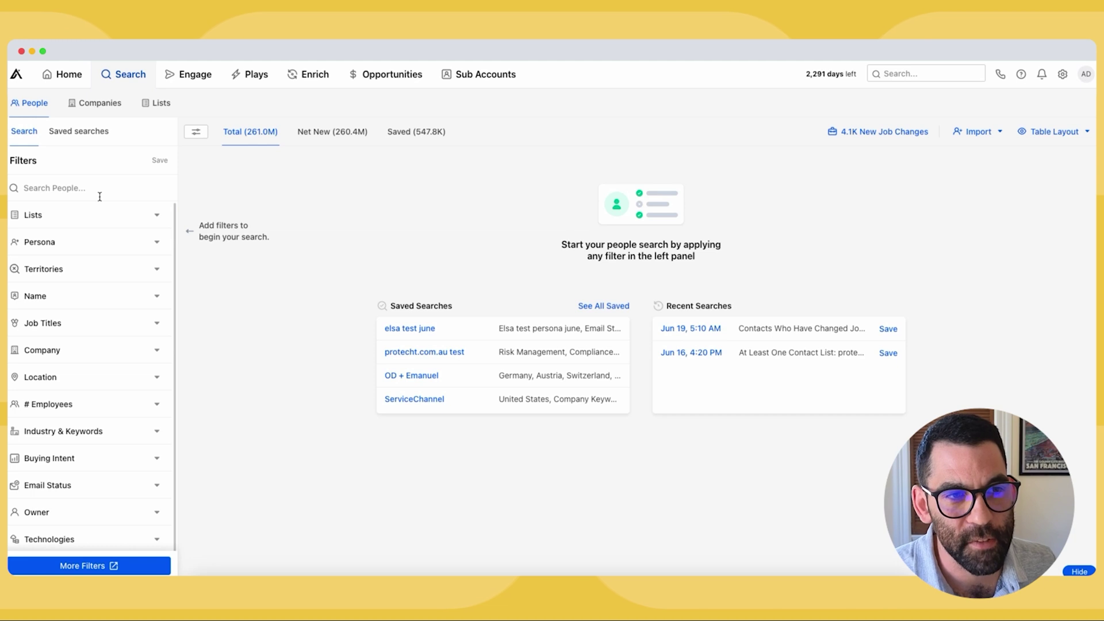
{"action": "scroll", "coordinate": [101, 256], "scroll_direction": "down", "scroll_amount": 4}
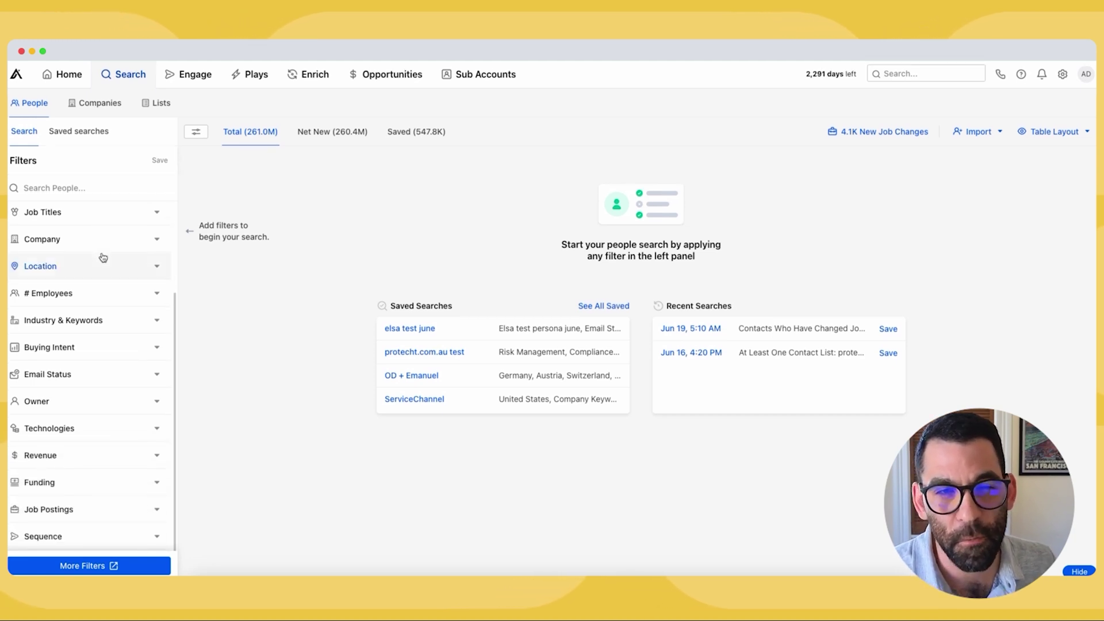
{"action": "scroll", "coordinate": [104, 253], "scroll_direction": "up", "scroll_amount": 4}
{"action": "scroll", "coordinate": [107, 287], "scroll_direction": "down", "scroll_amount": 4}
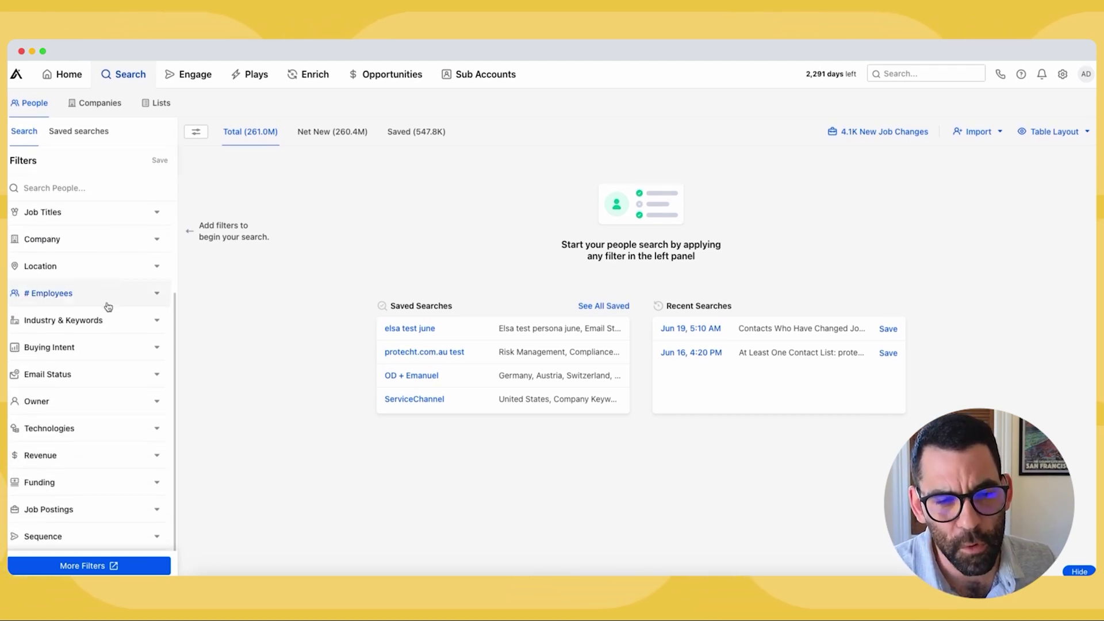
{"action": "left_click", "coordinate": [87, 568]}
{"action": "scroll", "coordinate": [613, 236], "scroll_direction": "down", "scroll_amount": 10}
{"action": "scroll", "coordinate": [596, 318], "scroll_direction": "up", "scroll_amount": 15}
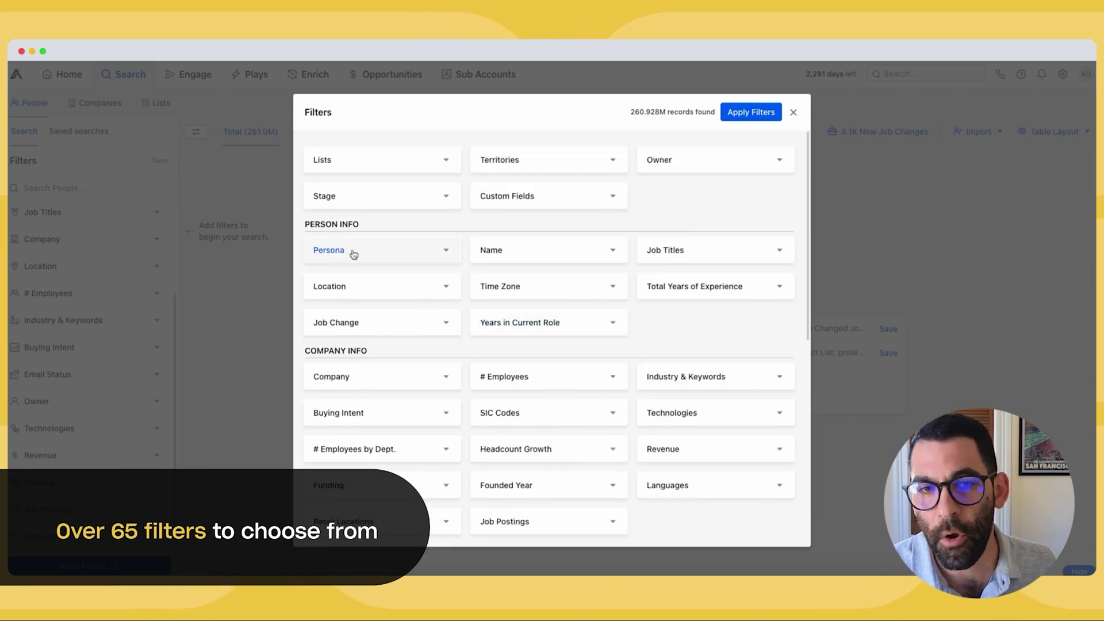
{"action": "scroll", "coordinate": [480, 233], "scroll_direction": "down", "scroll_amount": 1}
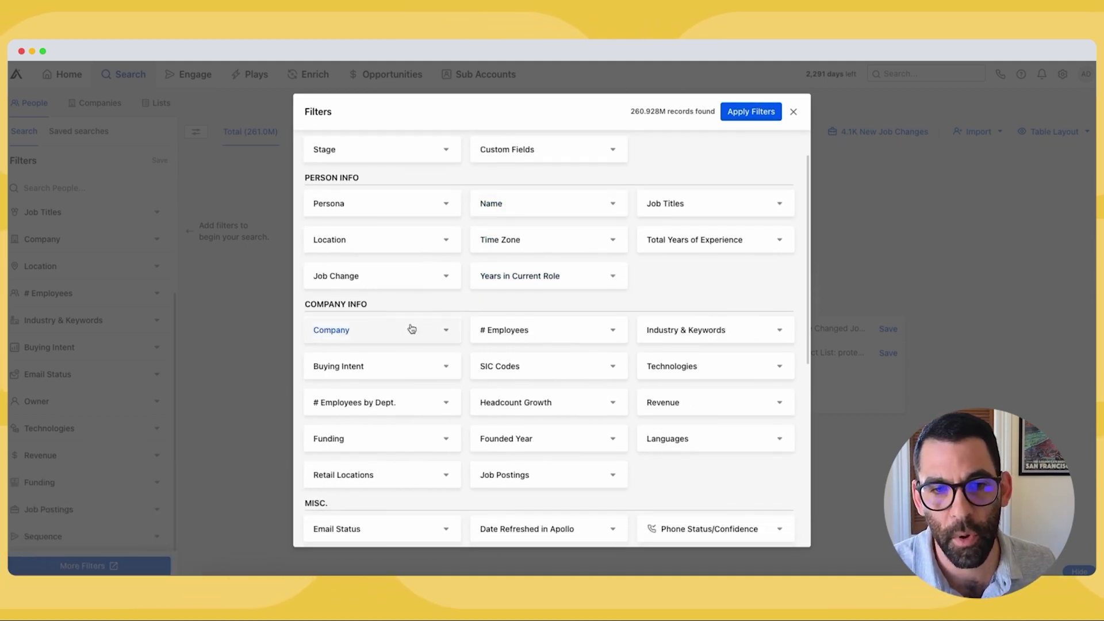
{"action": "scroll", "coordinate": [364, 316], "scroll_direction": "down", "scroll_amount": 2}
{"action": "scroll", "coordinate": [391, 234], "scroll_direction": "down", "scroll_amount": 1}
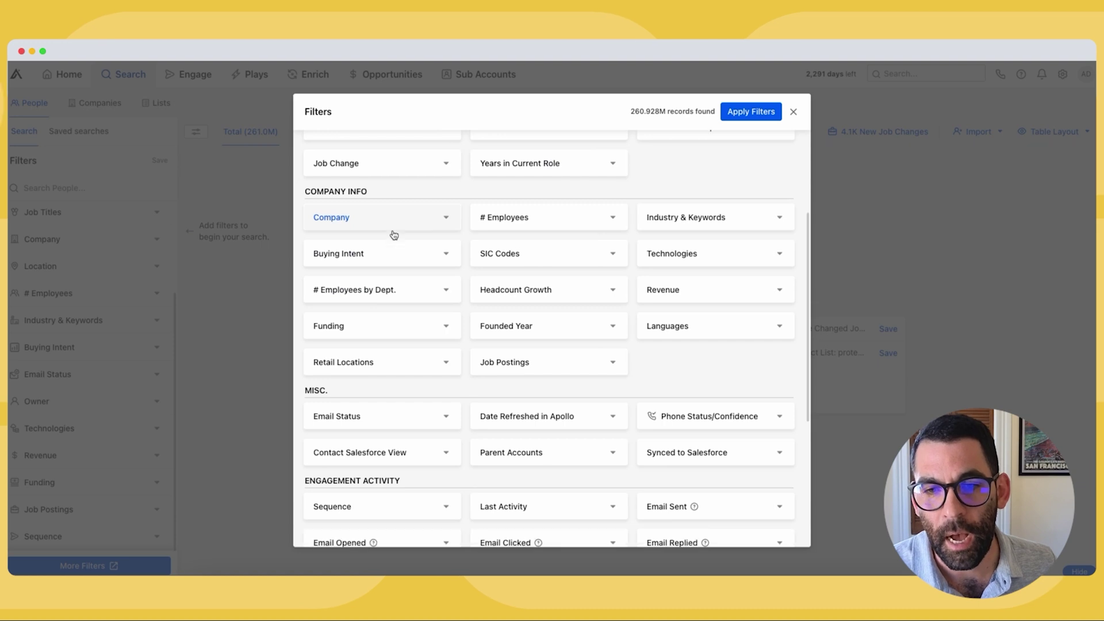
{"action": "scroll", "coordinate": [394, 234], "scroll_direction": "down", "scroll_amount": 1}
{"action": "scroll", "coordinate": [394, 234], "scroll_direction": "down", "scroll_amount": 1}
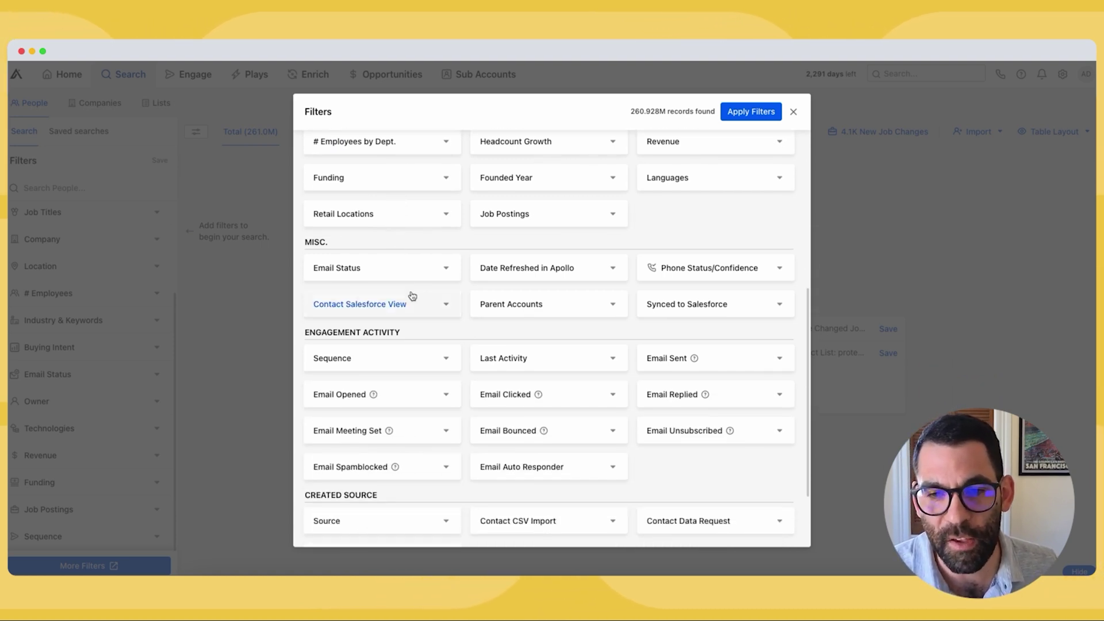
{"action": "scroll", "coordinate": [411, 296], "scroll_direction": "down", "scroll_amount": 2}
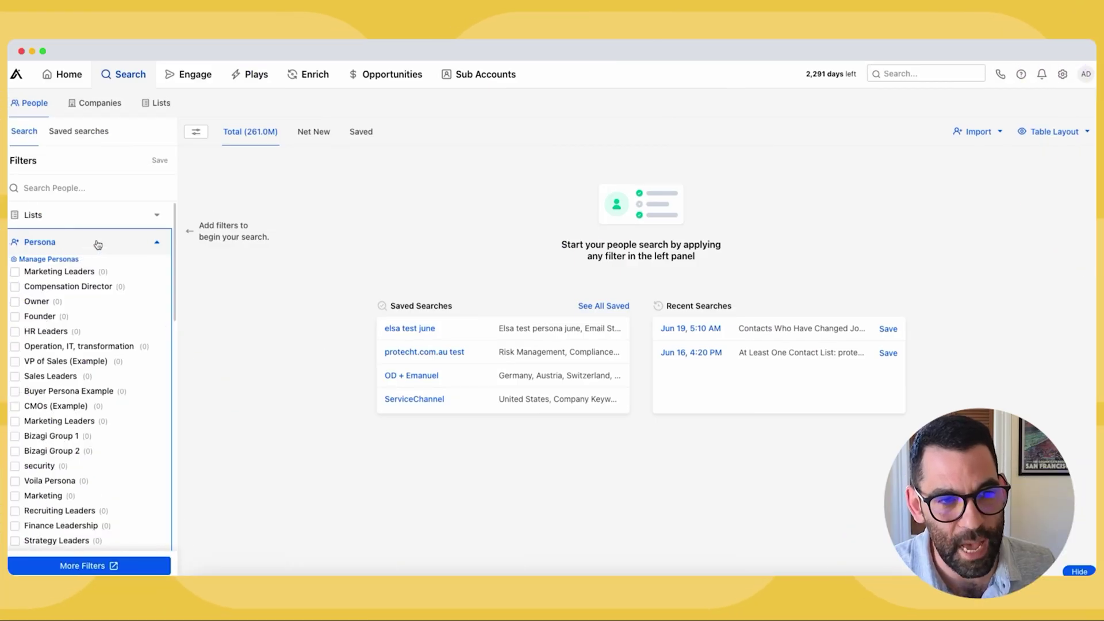
- Scroll to the end of the Persona filter list and start a new persona
{"action": "scroll", "coordinate": [97, 244], "scroll_direction": "down", "scroll_amount": 10}
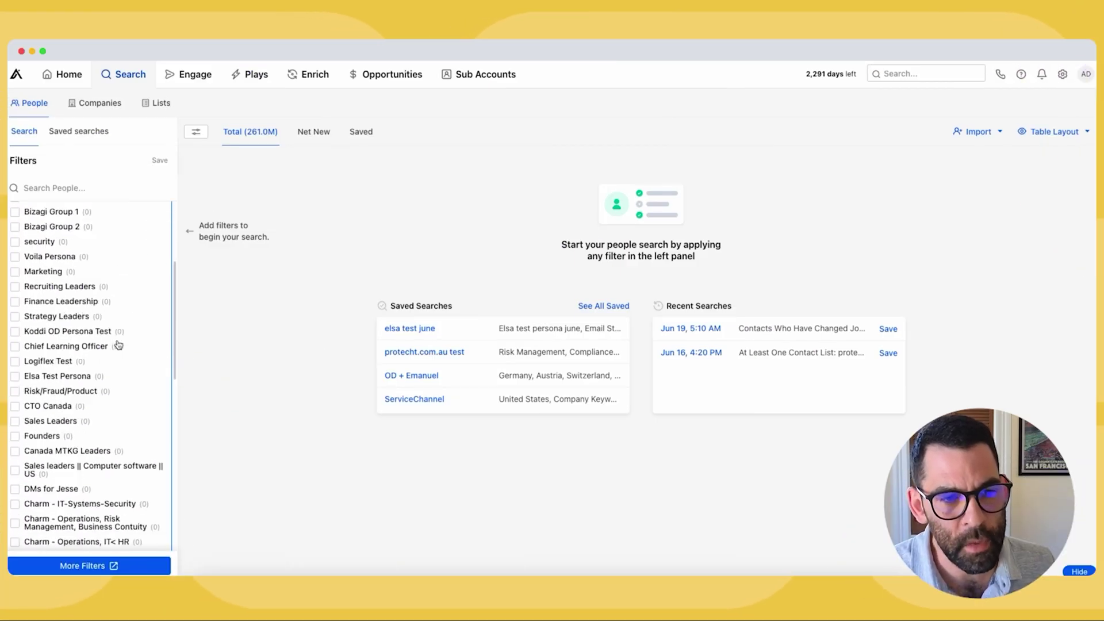
{"action": "scroll", "coordinate": [103, 441], "scroll_direction": "down", "scroll_amount": 15}
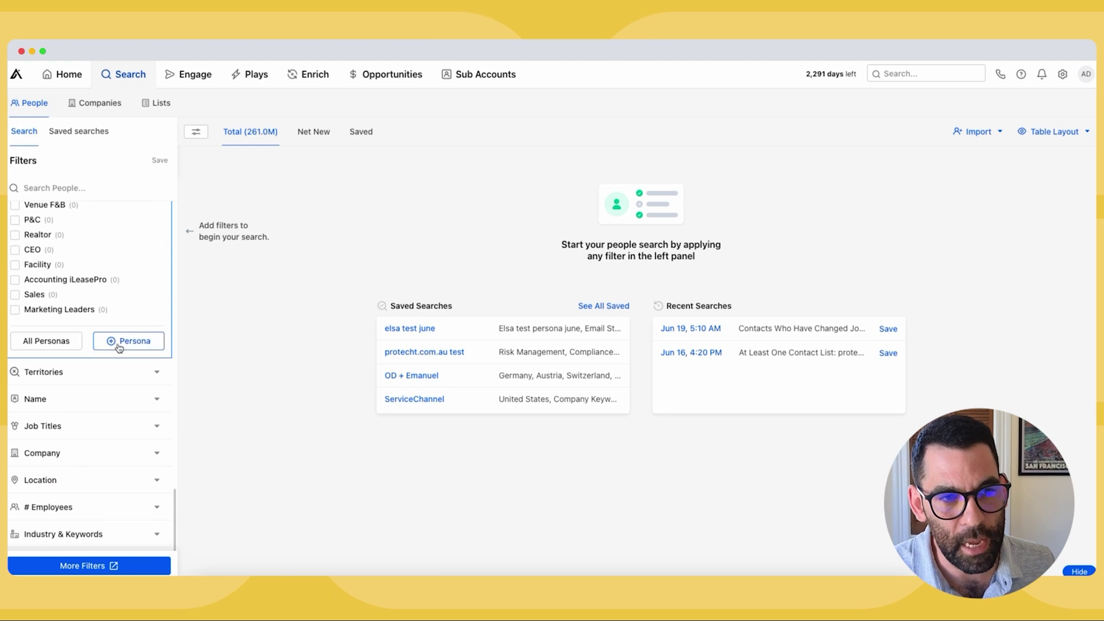
{"action": "left_click", "coordinate": [124, 347]}
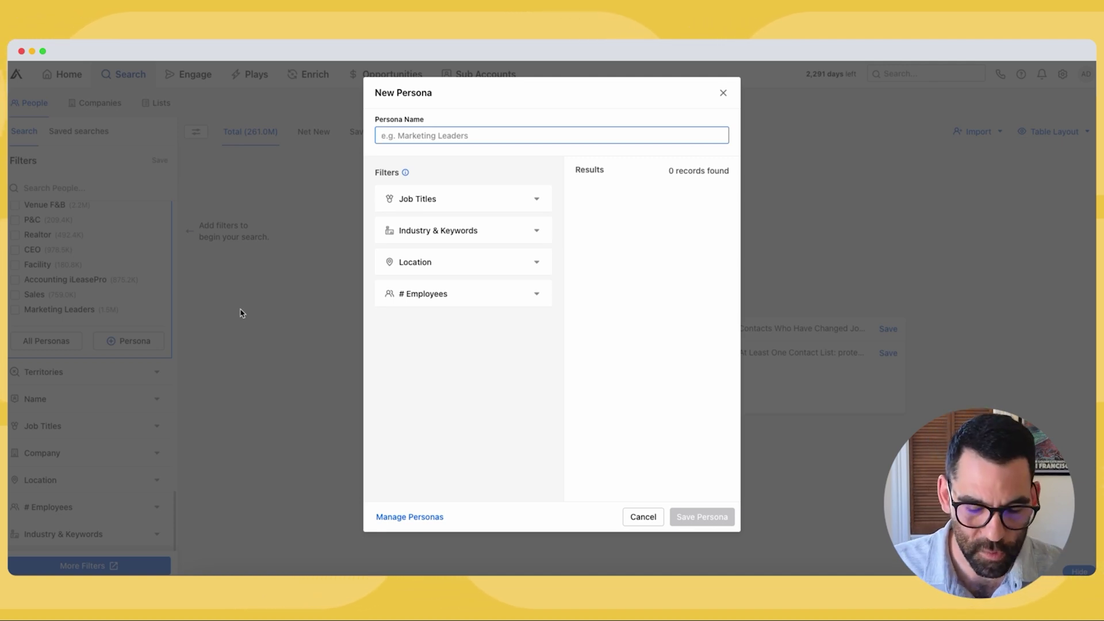
- Name the persona 'Marketing Agency Owners' and add job titles Owner and CEO
{"action": "type", "text": "Marketing Agency Owners"}
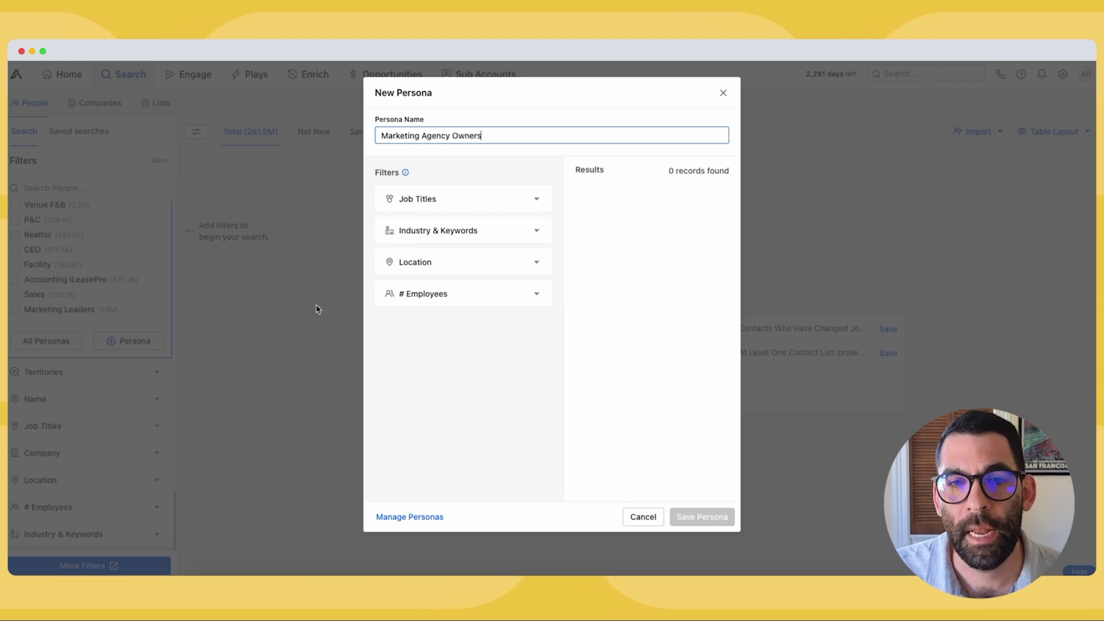
{"action": "left_click", "coordinate": [402, 199]}
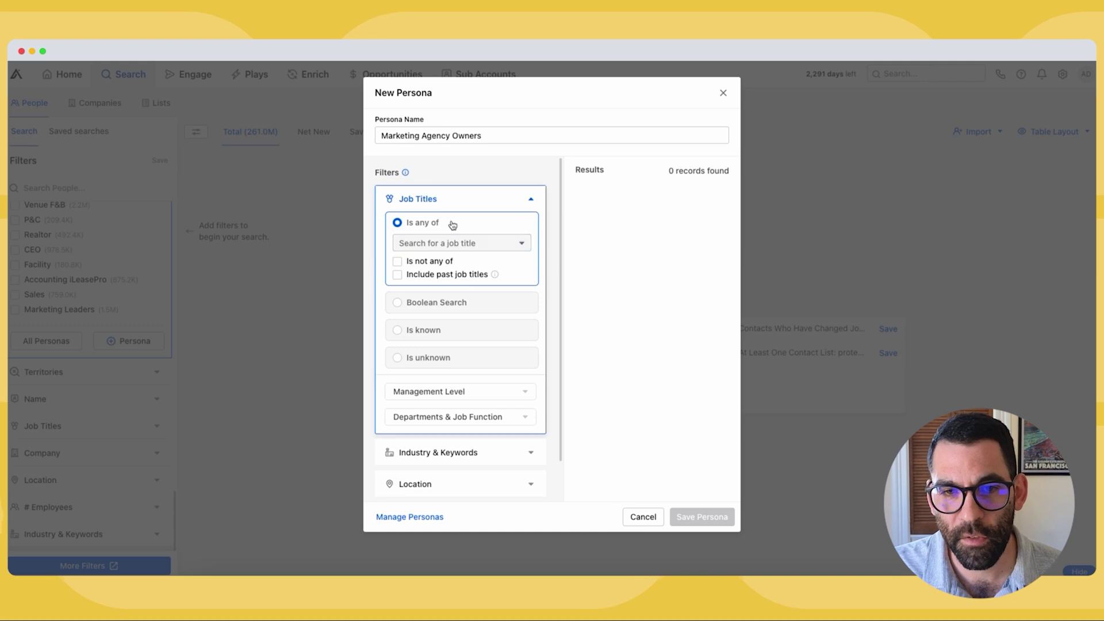
{"action": "left_click", "coordinate": [426, 243]}
{"action": "type", "text": "Owner"}
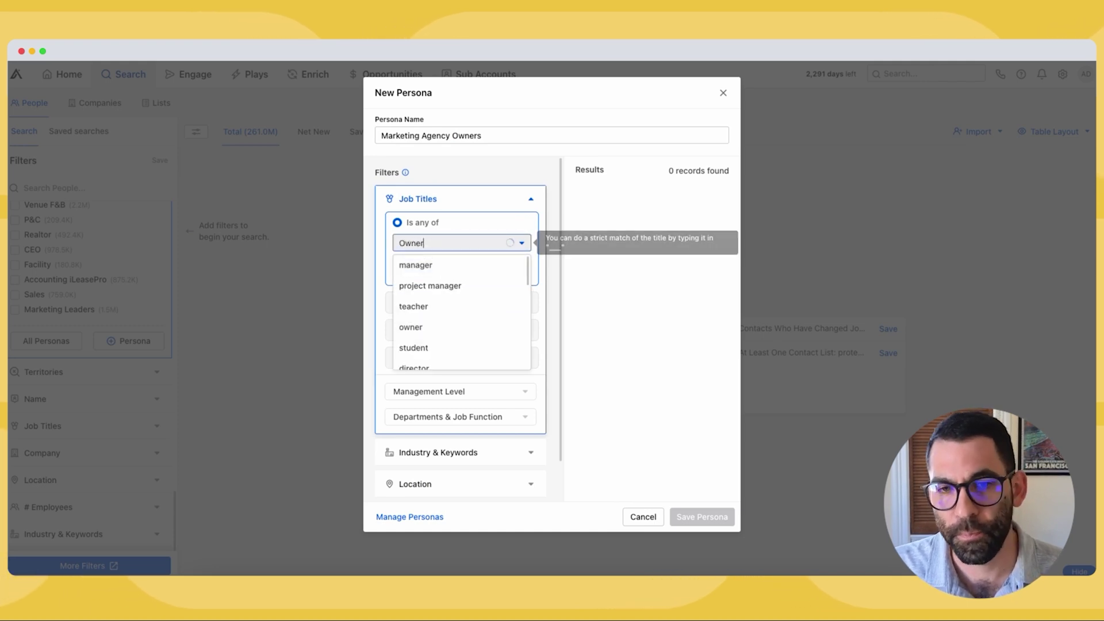
{"action": "key", "text": "Return"}
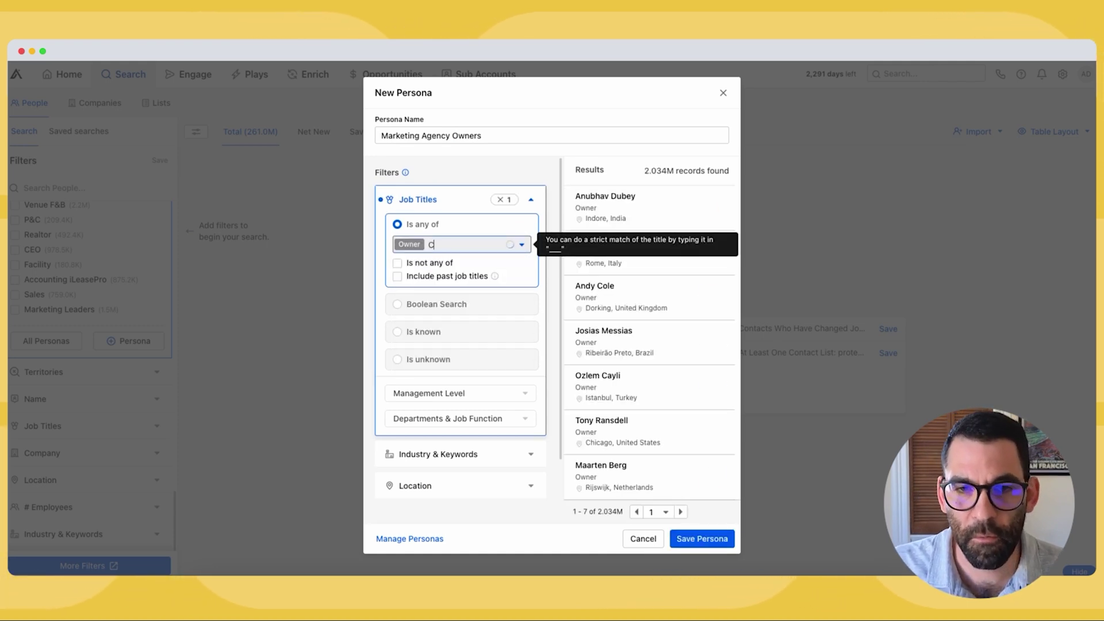
{"action": "type", "text": "CEO"}
{"action": "key", "text": "Return"}
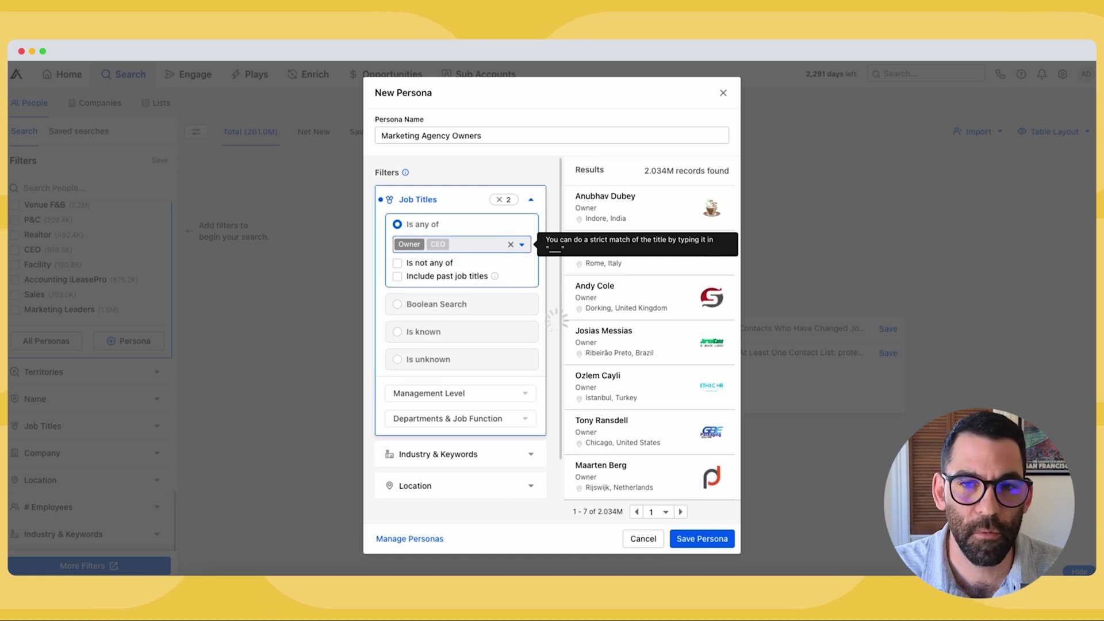
- Add Co-Founder and Founder job titles, giving 4.315M matching records
{"action": "type", "text": "Co-Founder"}
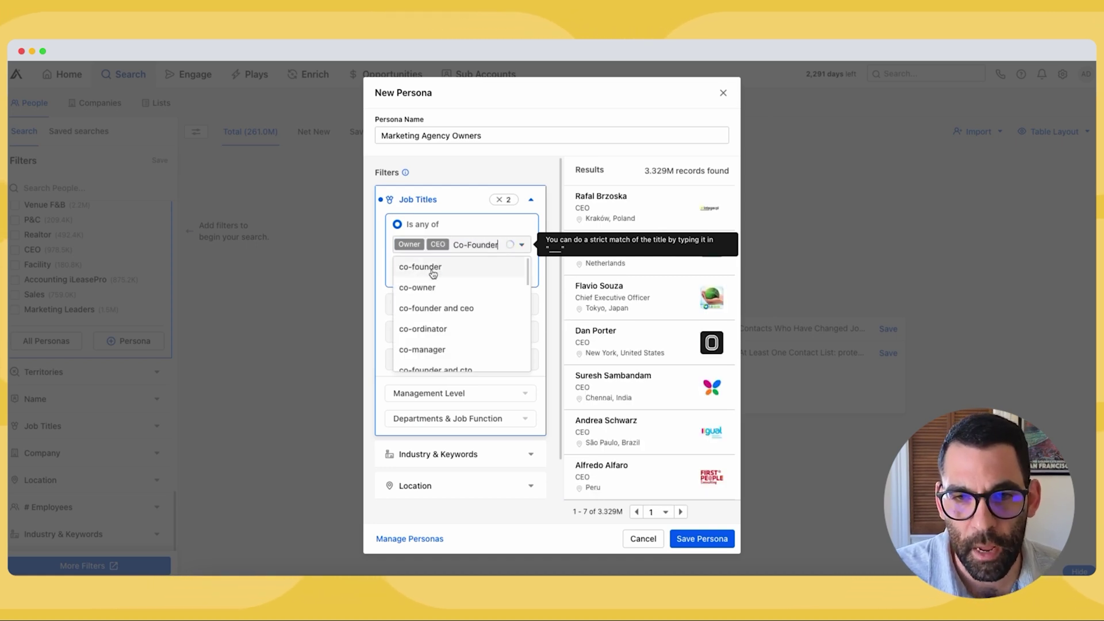
{"action": "key", "text": "Return"}
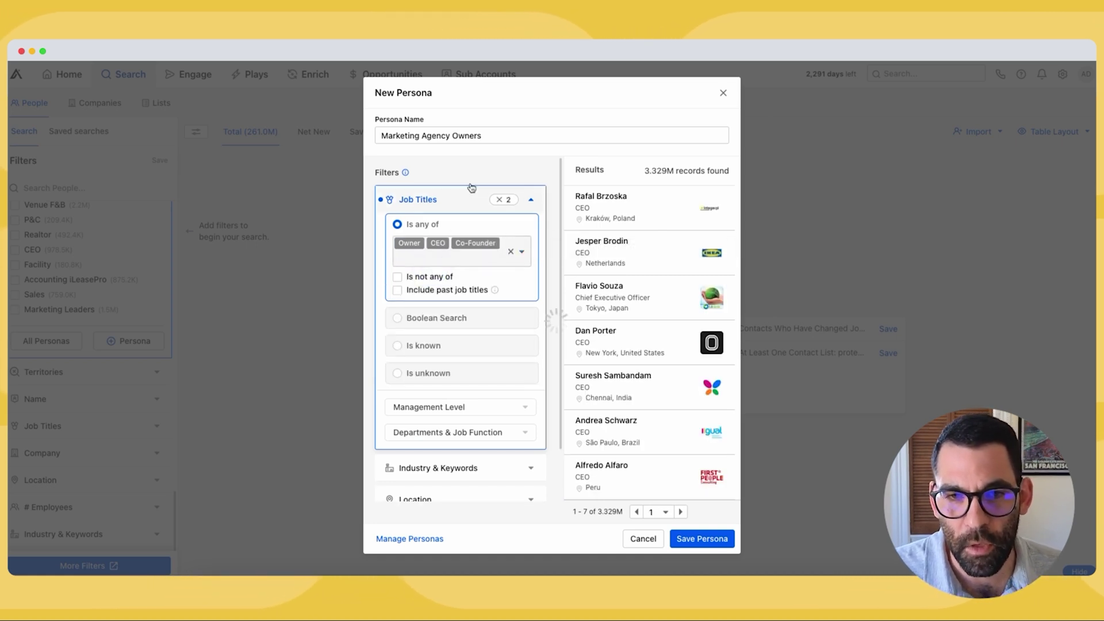
{"action": "type", "text": "Found"}
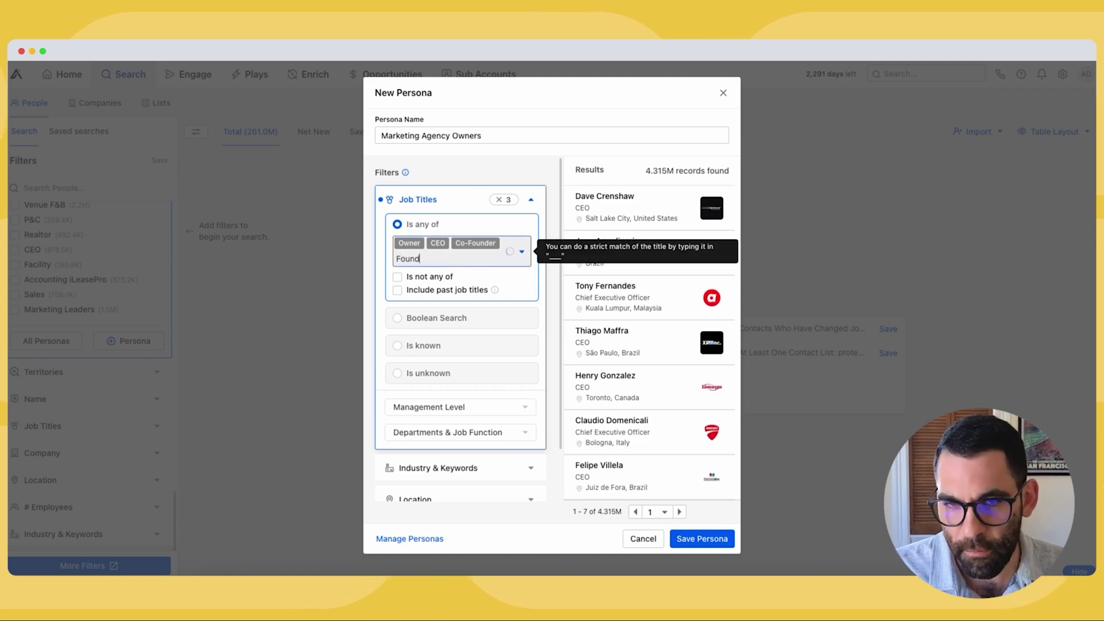
{"action": "type", "text": "er"}
{"action": "left_click", "coordinate": [450, 279]}
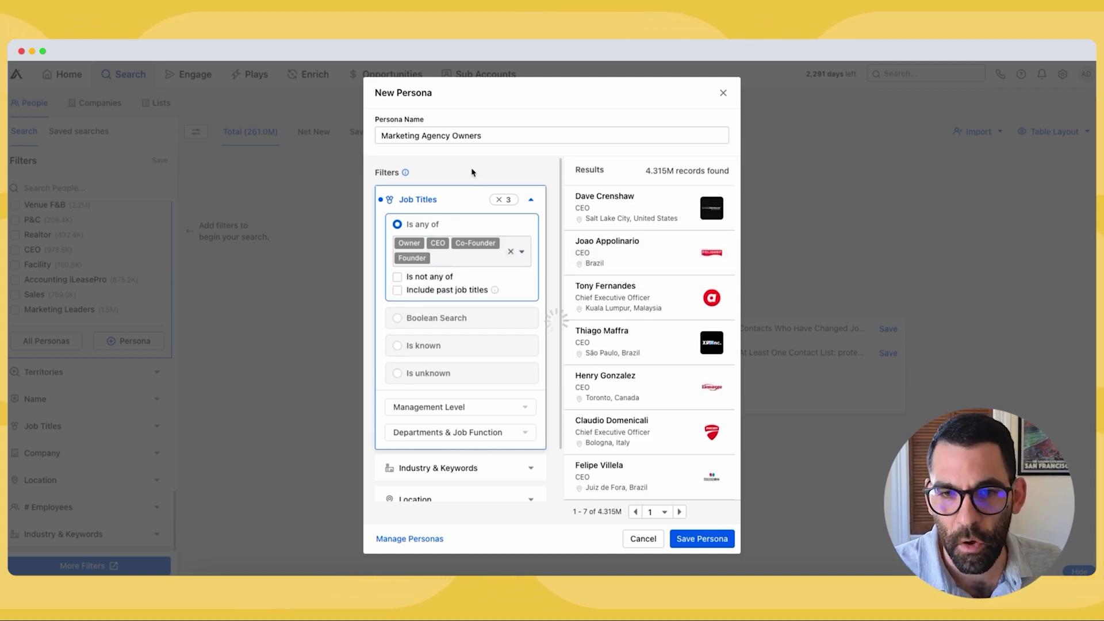
{"action": "scroll", "coordinate": [473, 173], "scroll_direction": "down", "scroll_amount": 1}
{"action": "scroll", "coordinate": [473, 172], "scroll_direction": "down", "scroll_amount": 2}
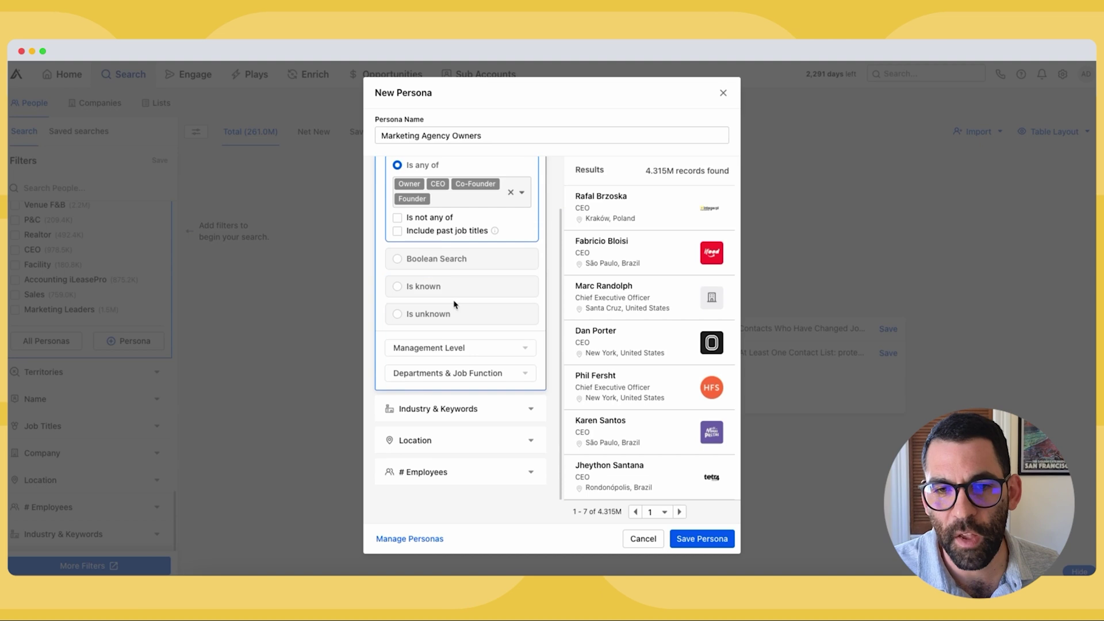
{"action": "scroll", "coordinate": [455, 305], "scroll_direction": "up", "scroll_amount": 2}
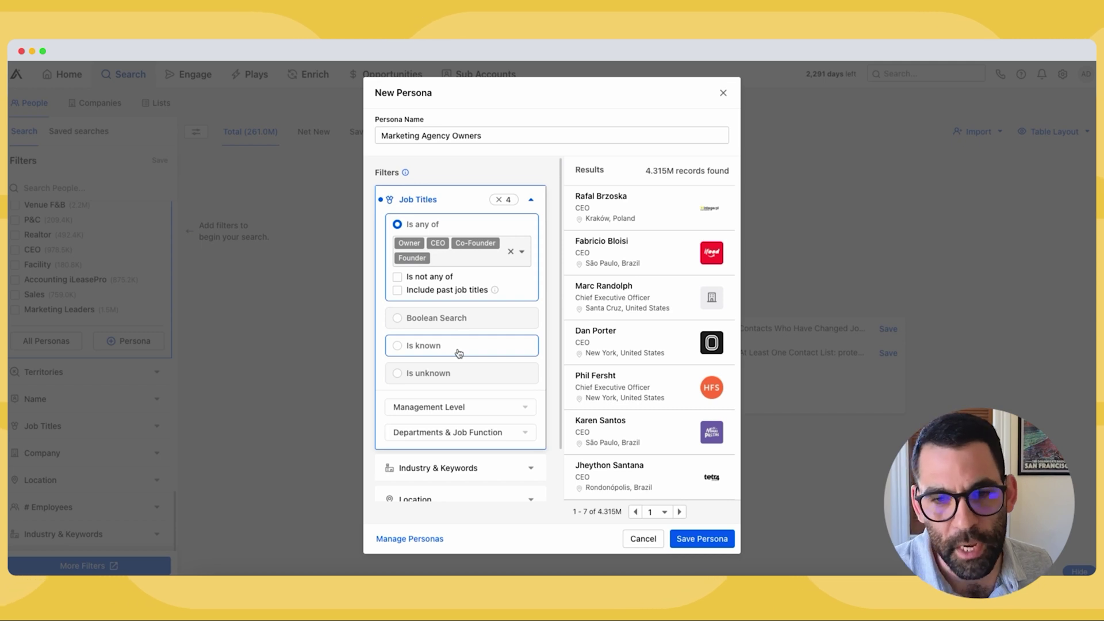
{"action": "scroll", "coordinate": [522, 412], "scroll_direction": "down", "scroll_amount": 2}
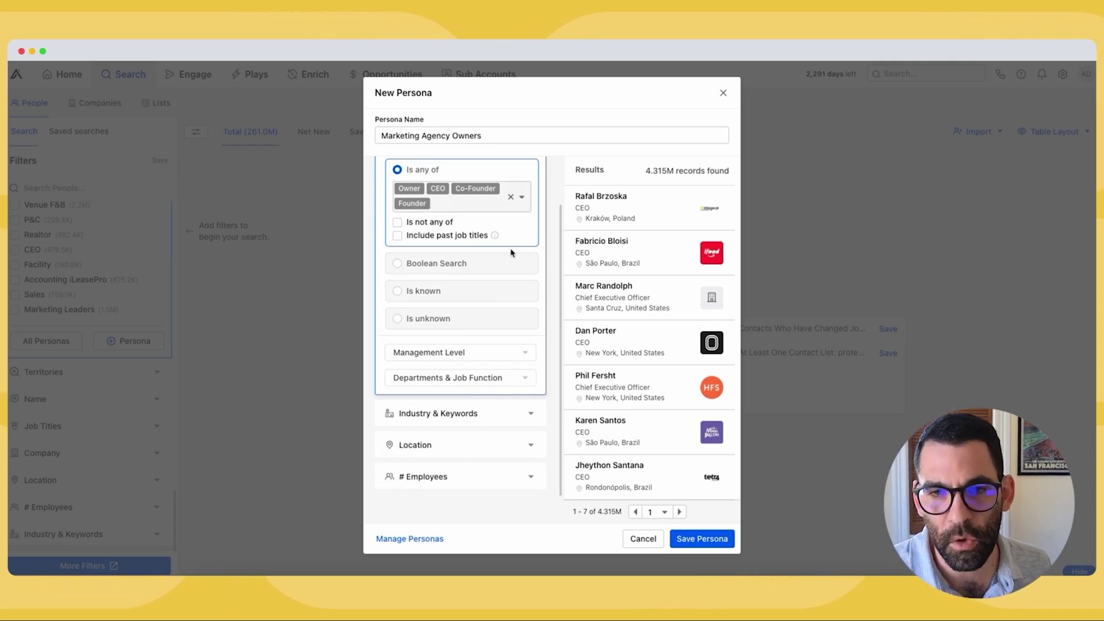
{"action": "scroll", "coordinate": [500, 318], "scroll_direction": "up", "scroll_amount": 2}
{"action": "left_click", "coordinate": [533, 201]}
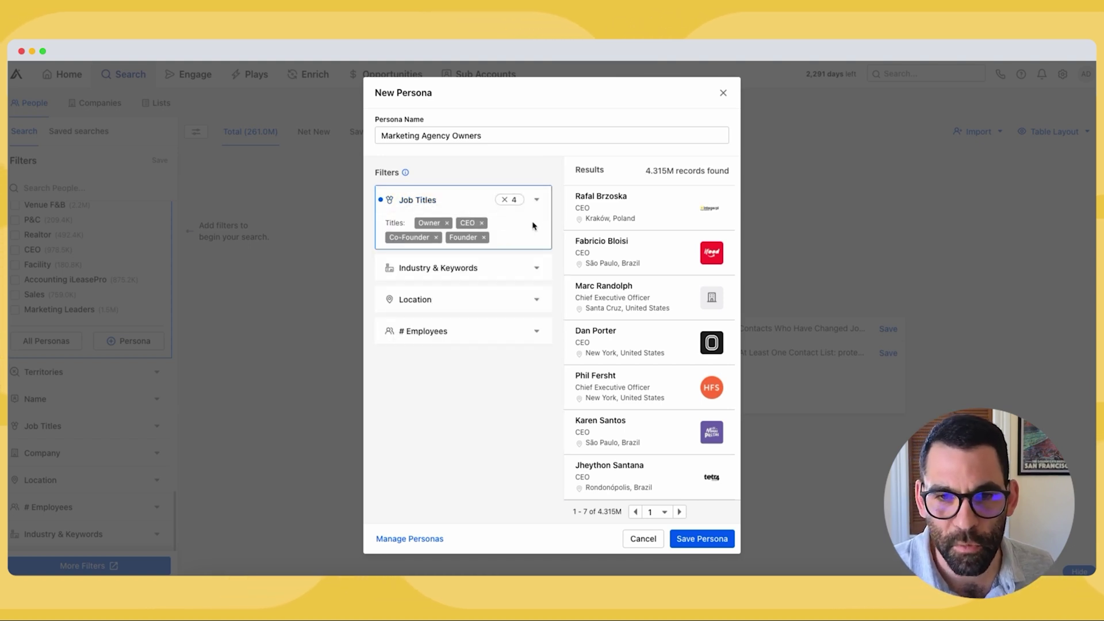
- Include the marketing & advertising industry in the persona
{"action": "left_click", "coordinate": [478, 269]}
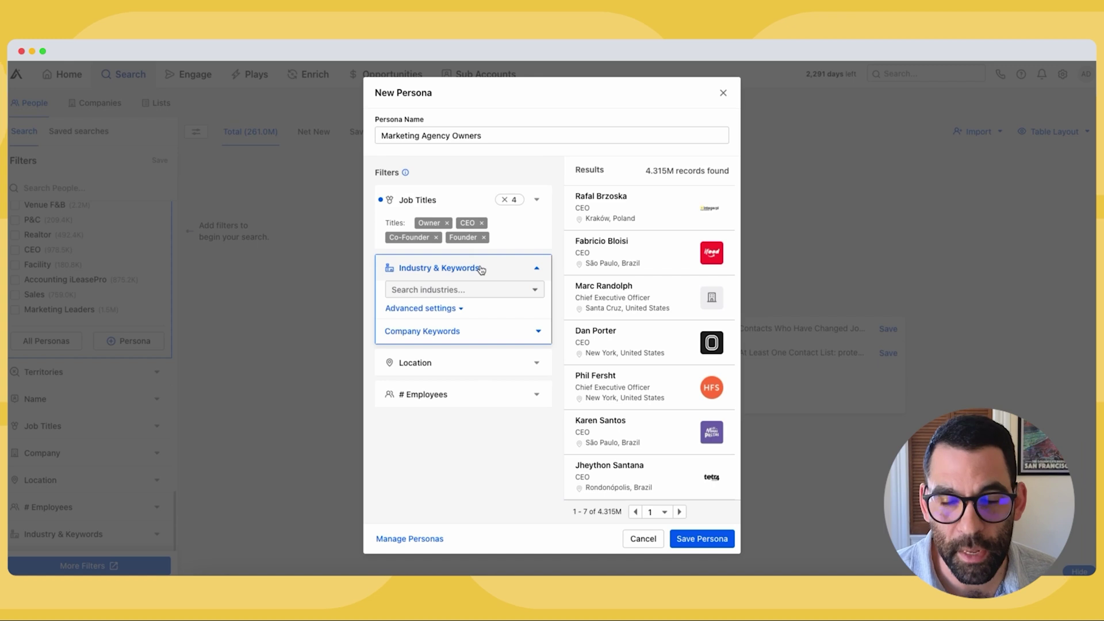
{"action": "left_click", "coordinate": [458, 309]}
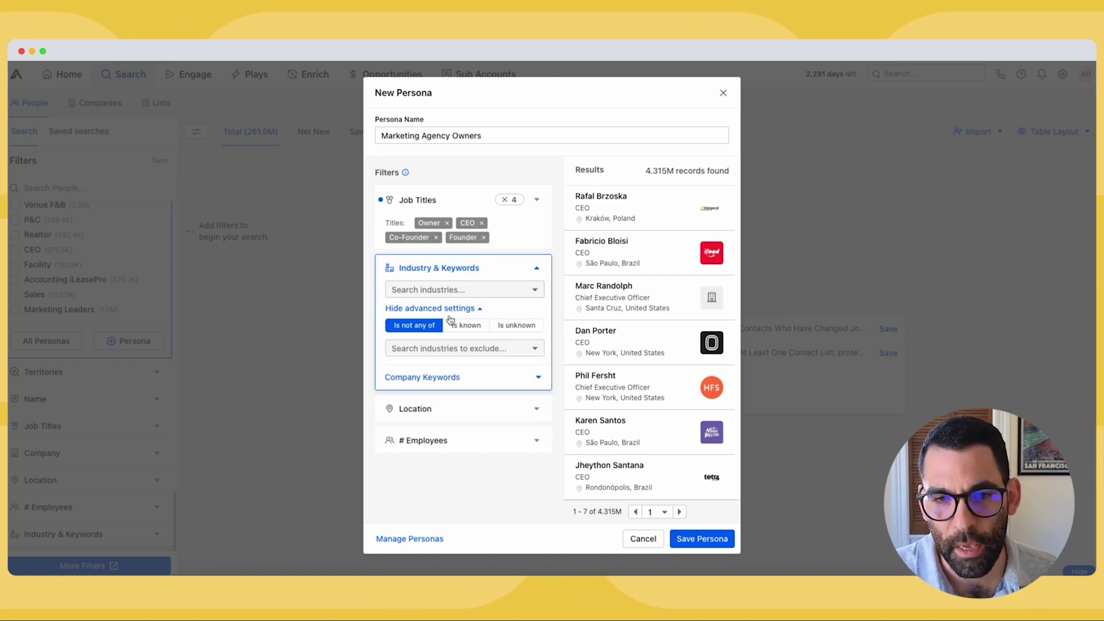
{"action": "left_click", "coordinate": [433, 348]}
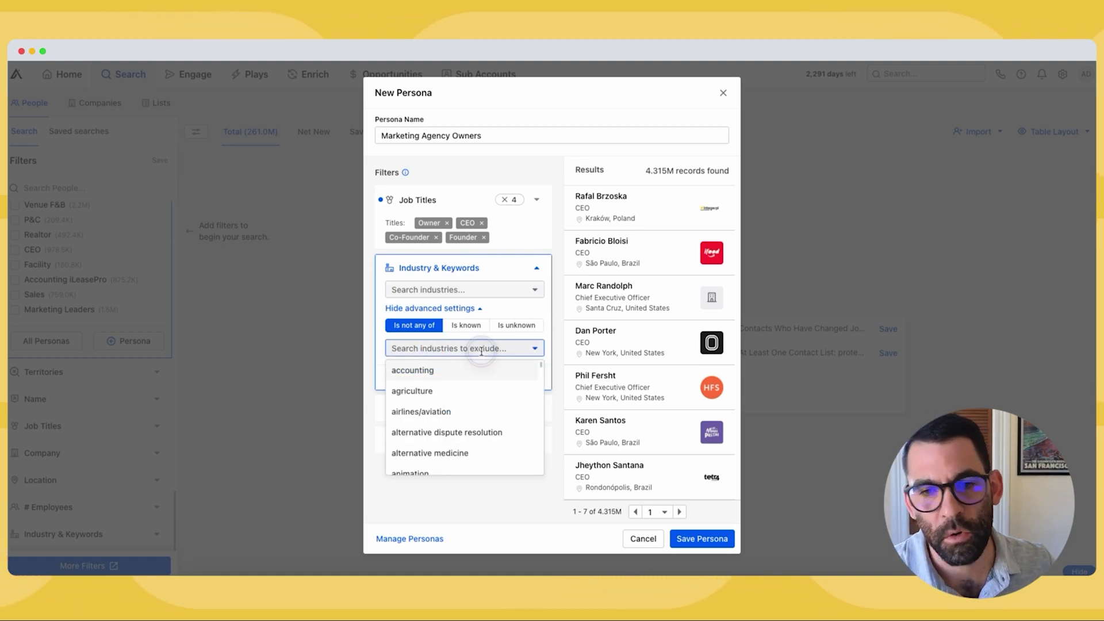
{"action": "left_click", "coordinate": [437, 292]}
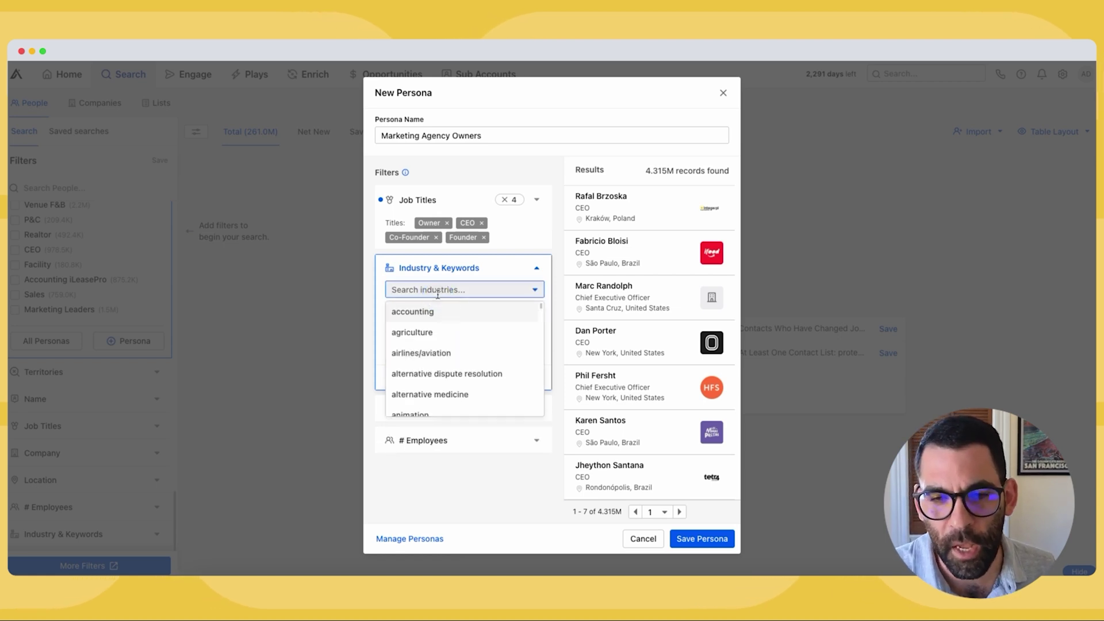
{"action": "scroll", "coordinate": [458, 345], "scroll_direction": "down", "scroll_amount": 10}
{"action": "scroll", "coordinate": [458, 345], "scroll_direction": "down", "scroll_amount": 12}
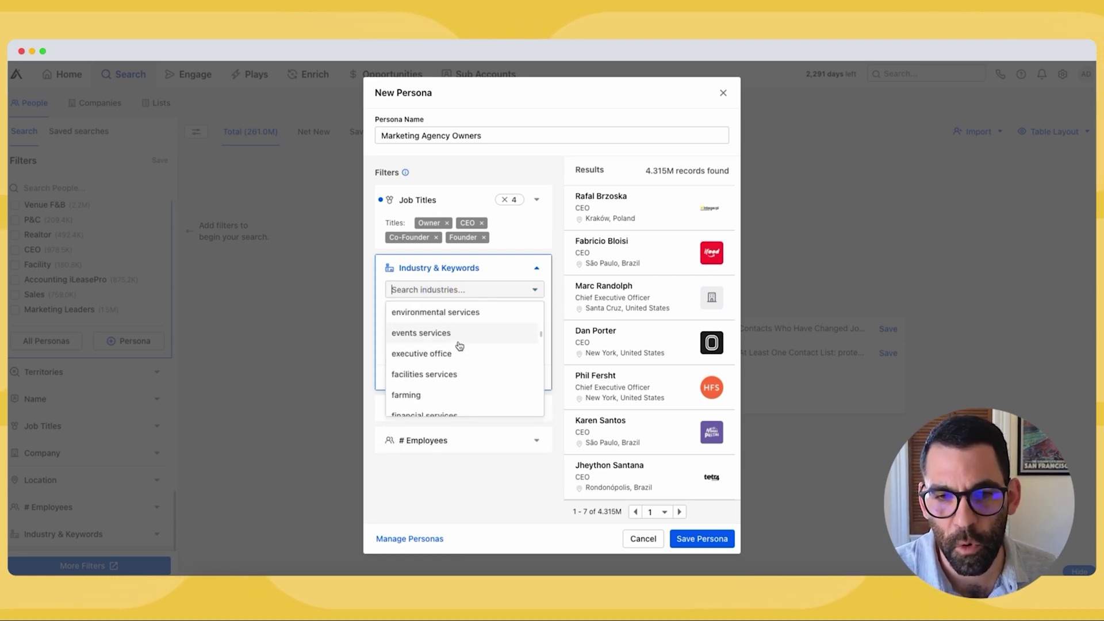
{"action": "scroll", "coordinate": [459, 345], "scroll_direction": "down", "scroll_amount": 12}
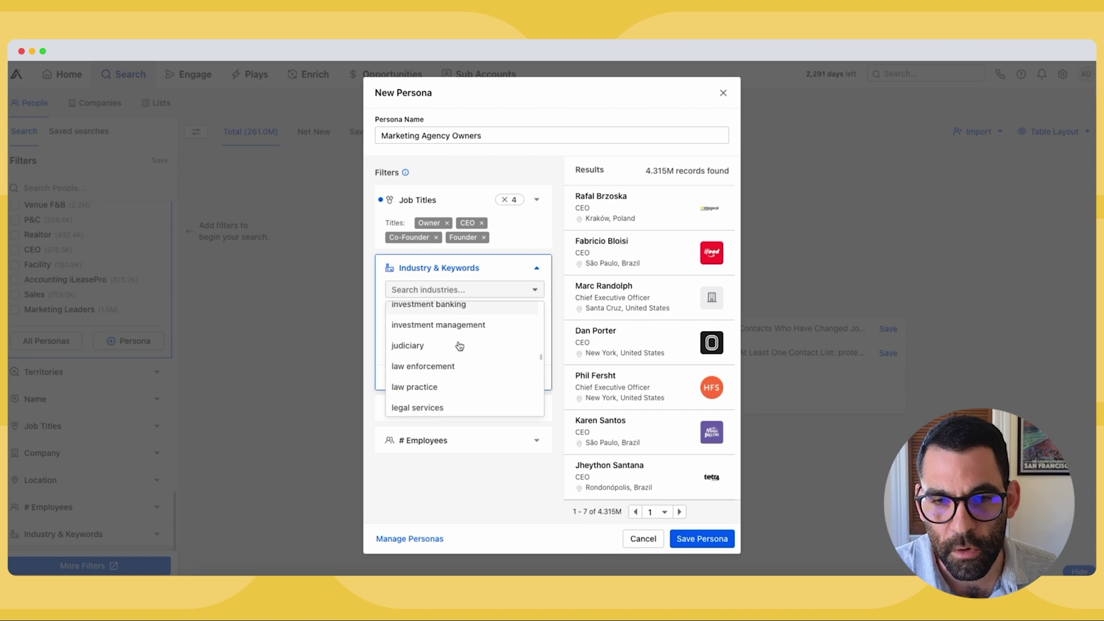
{"action": "scroll", "coordinate": [460, 345], "scroll_direction": "up", "scroll_amount": 3}
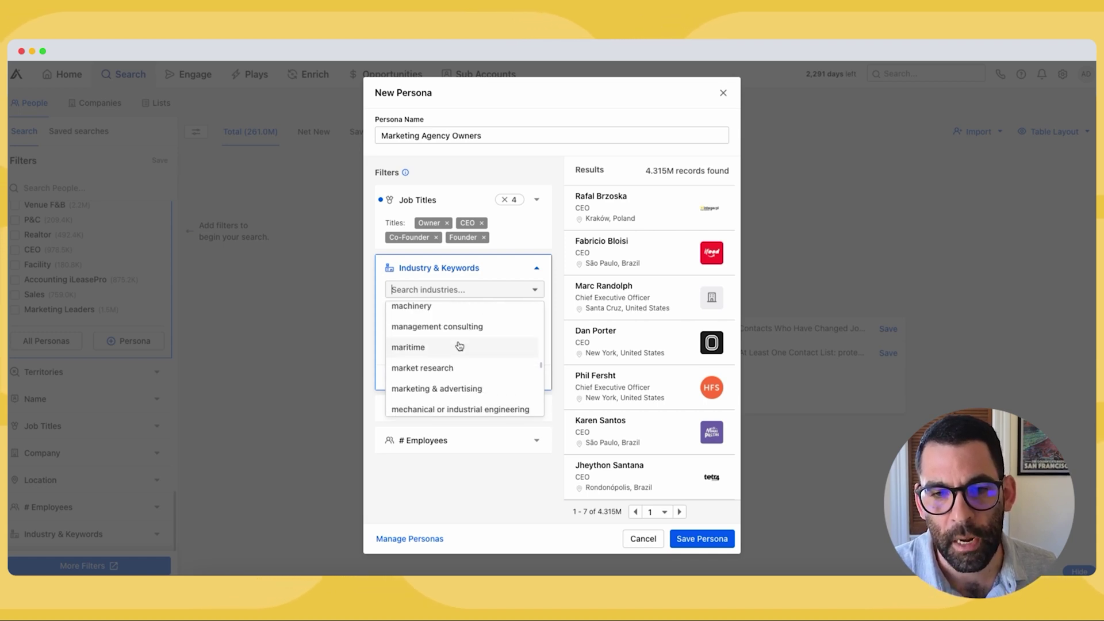
{"action": "left_click", "coordinate": [435, 390]}
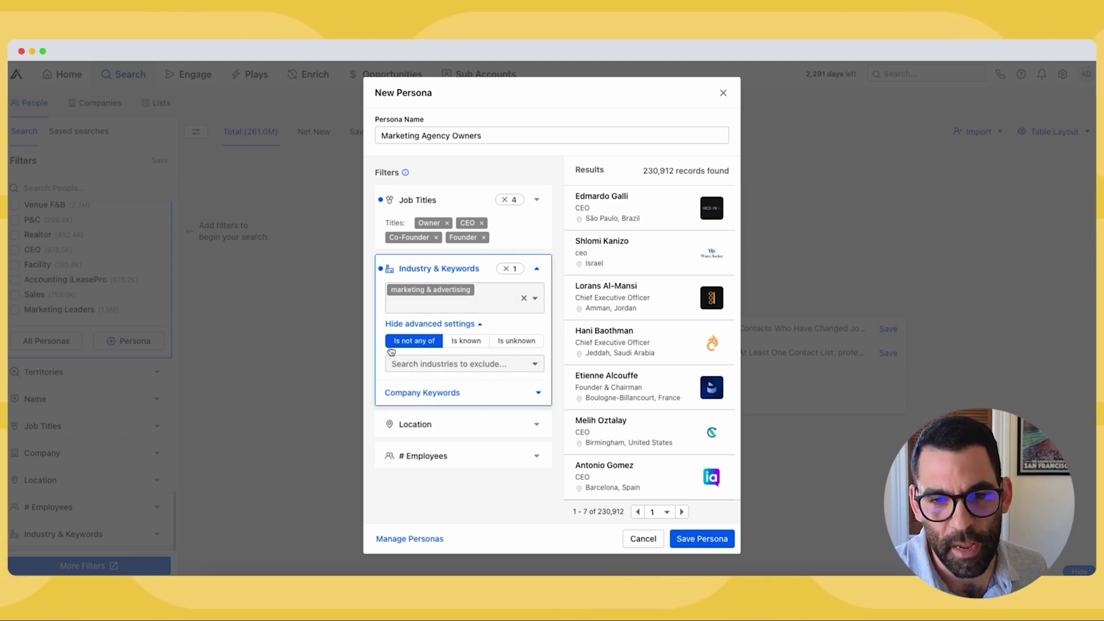
- Exclude the computer software industry, narrowing results to 230,912 records
{"action": "left_click", "coordinate": [454, 363]}
{"action": "scroll", "coordinate": [460, 403], "scroll_direction": "down", "scroll_amount": 10}
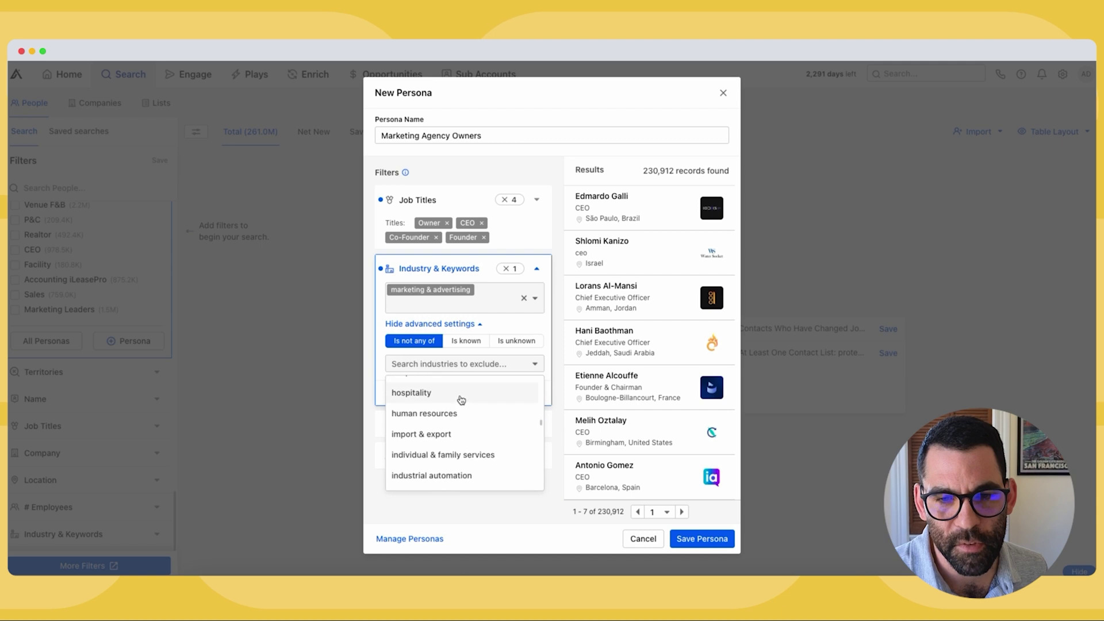
{"action": "scroll", "coordinate": [462, 399], "scroll_direction": "up", "scroll_amount": 10}
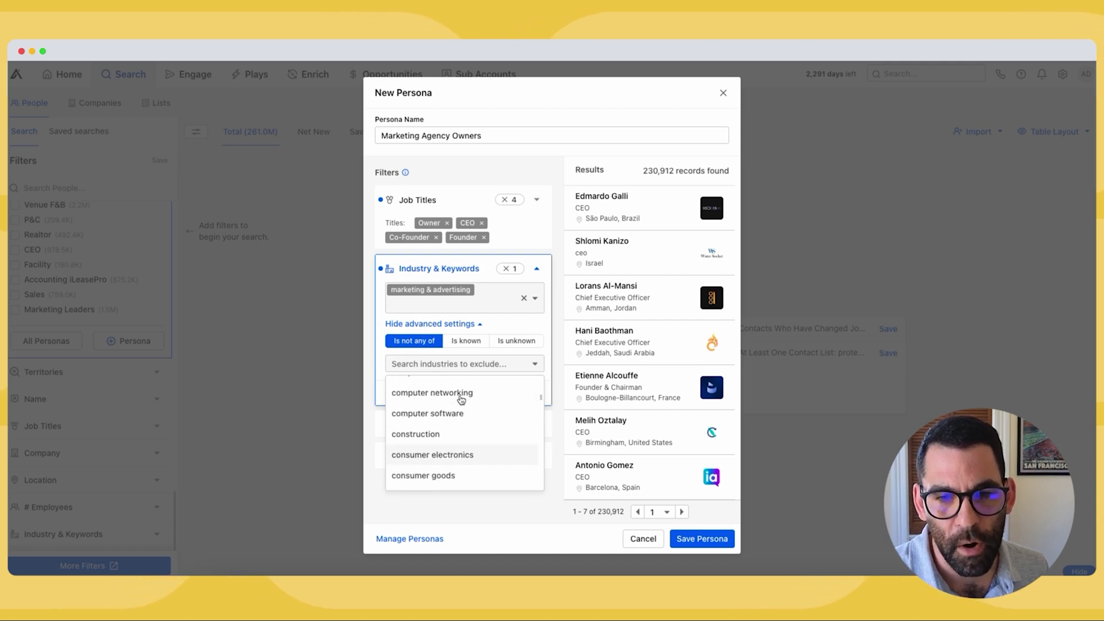
{"action": "scroll", "coordinate": [460, 397], "scroll_direction": "up", "scroll_amount": 2}
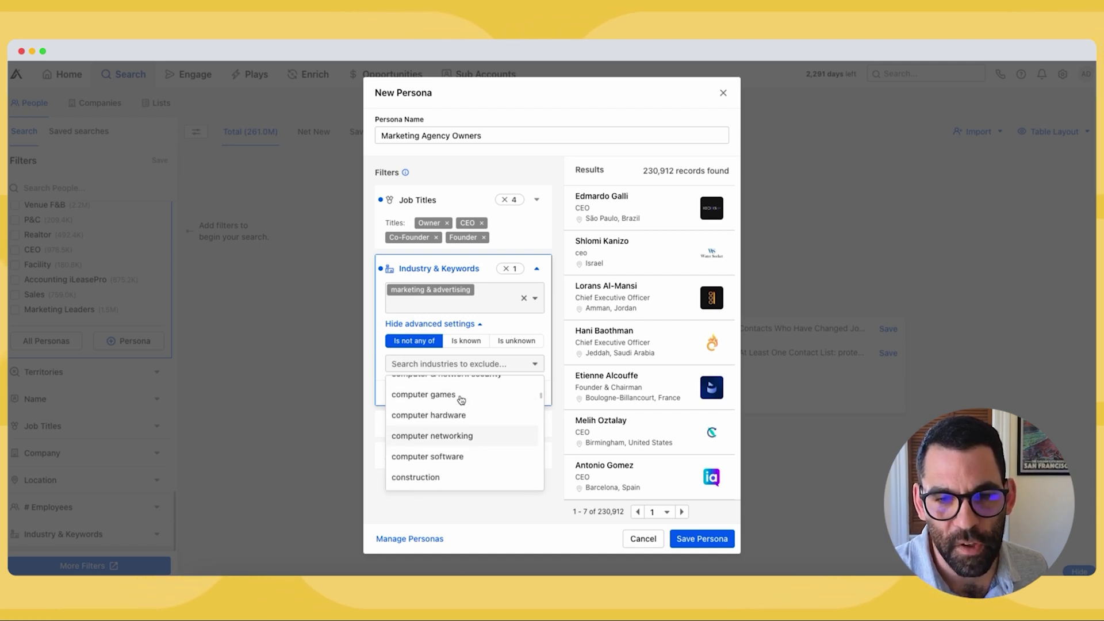
{"action": "left_click", "coordinate": [454, 461]}
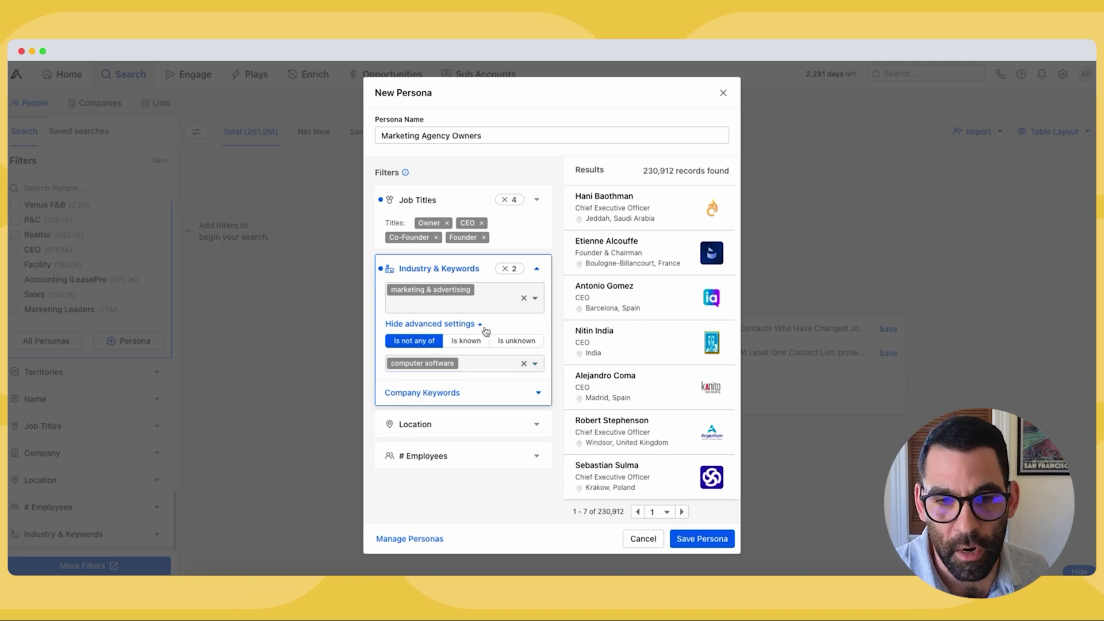
{"action": "left_click", "coordinate": [536, 266]}
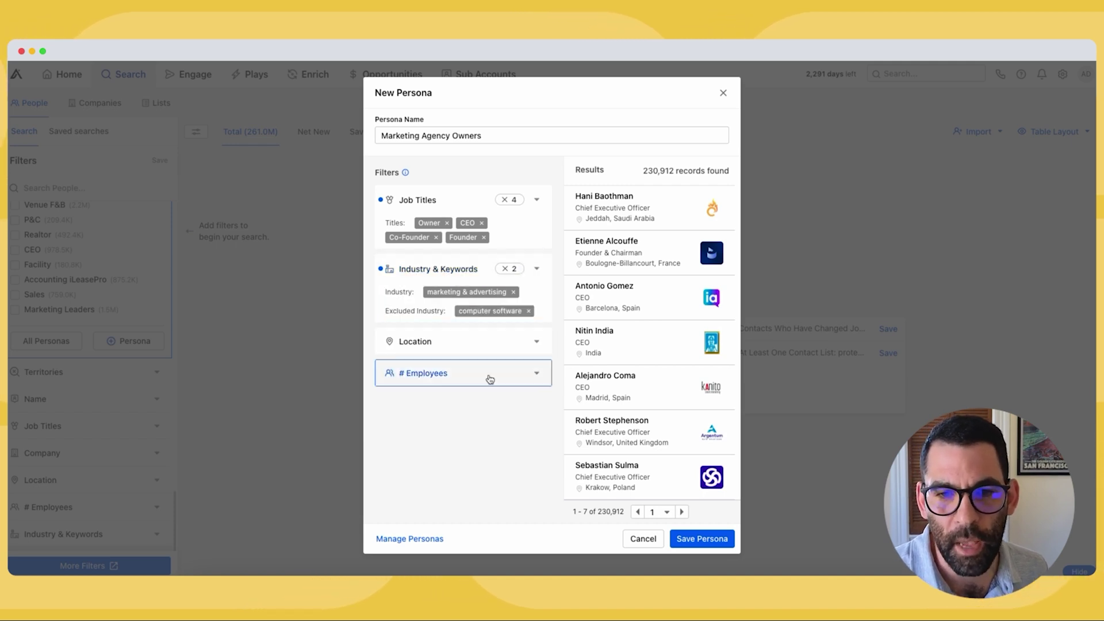
- Limit contact location to California, US, leaving 14,426 records
{"action": "left_click", "coordinate": [451, 344]}
{"action": "left_click", "coordinate": [459, 426]}
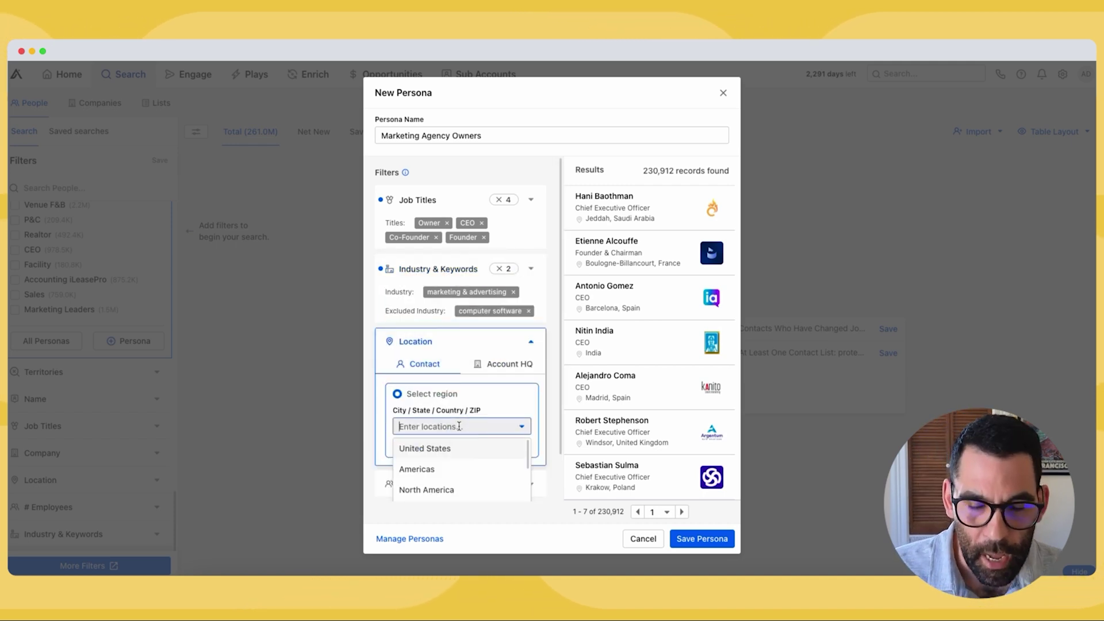
{"action": "type", "text": "Californ"}
{"action": "left_click", "coordinate": [460, 449]}
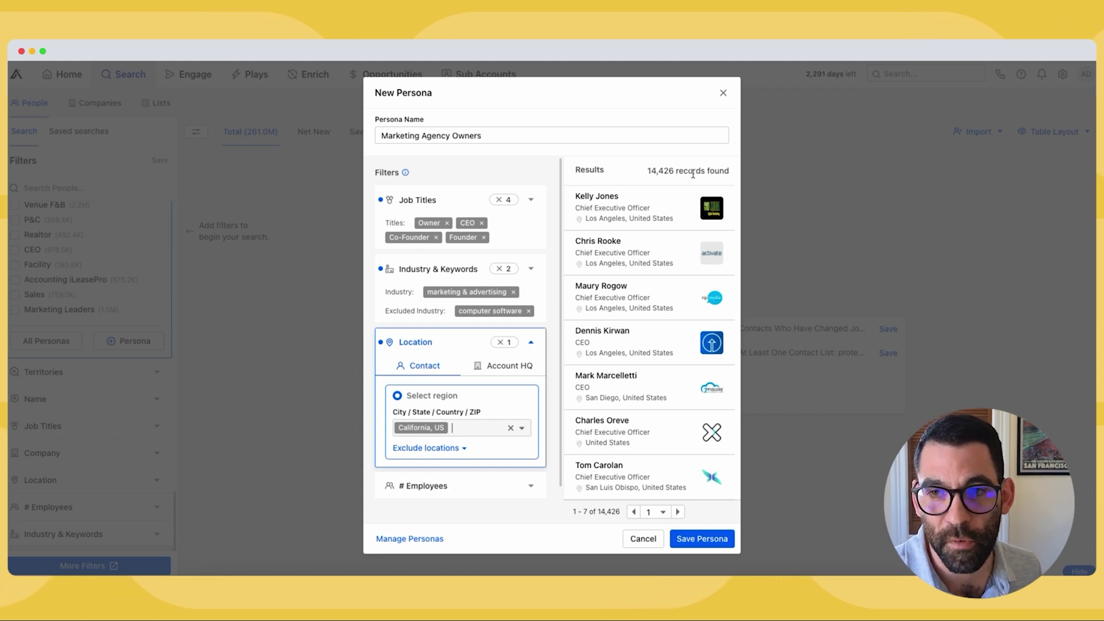
{"action": "left_click_drag", "start_coordinate": [651, 172], "coordinate": [731, 176]}
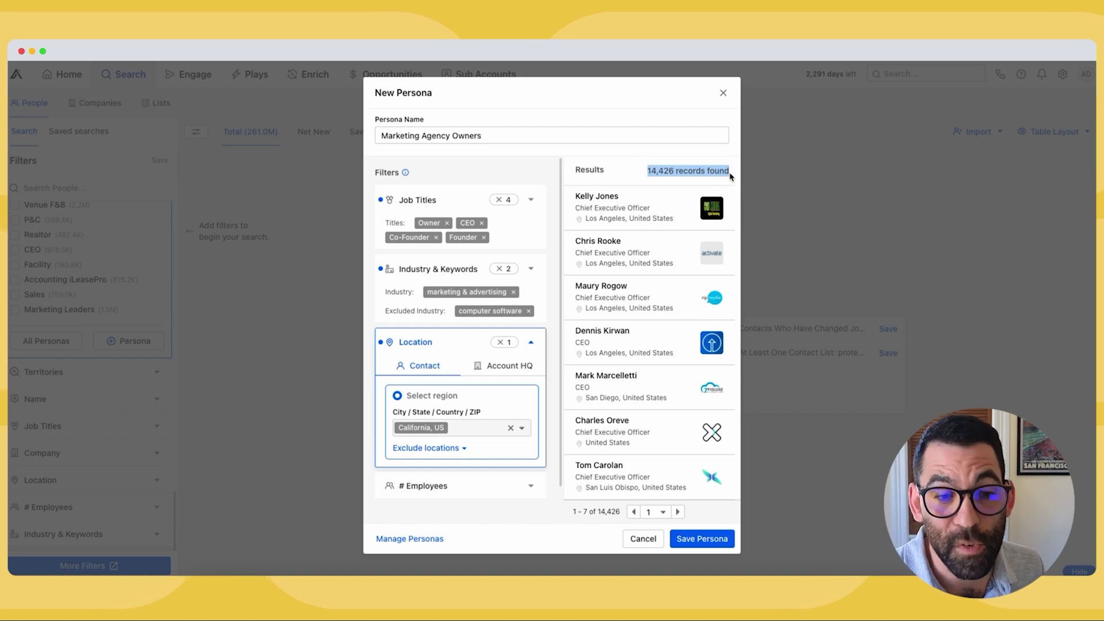
{"action": "left_click", "coordinate": [704, 173]}
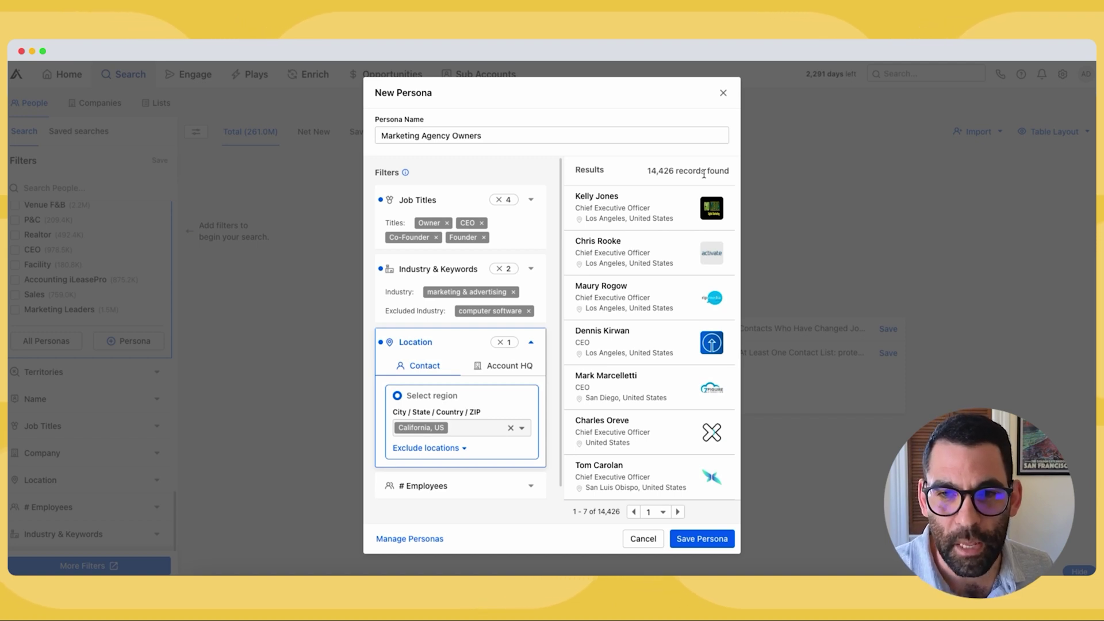
{"action": "scroll", "coordinate": [485, 260], "scroll_direction": "down", "scroll_amount": 1}
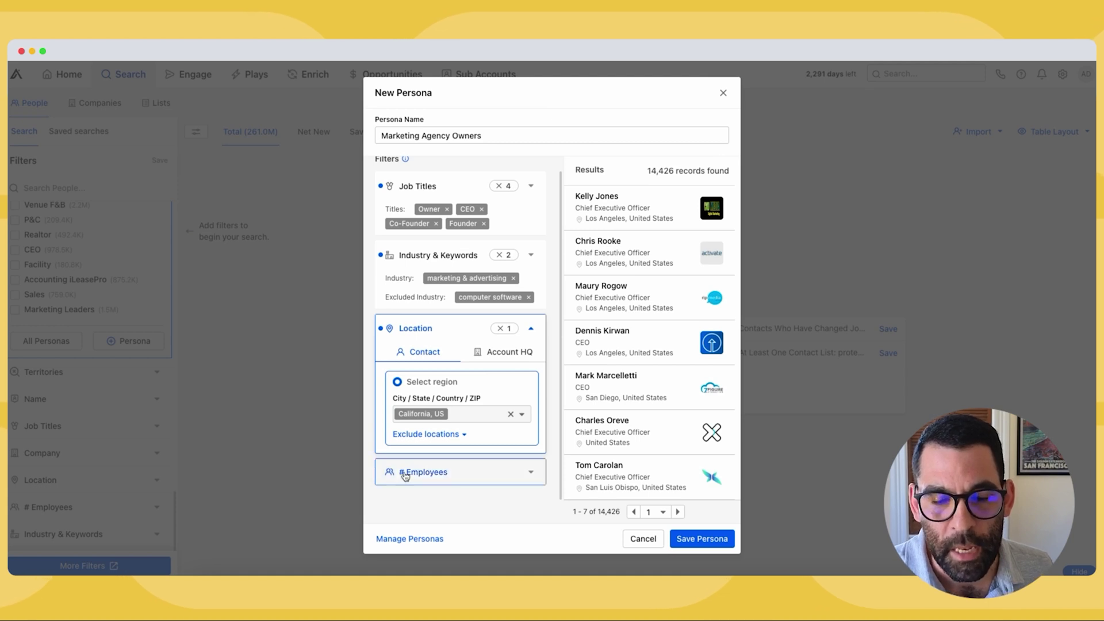
- Restrict company size to 21-50 and 51-100 employees and save the persona
{"action": "left_click", "coordinate": [447, 474]}
{"action": "scroll", "coordinate": [425, 345], "scroll_direction": "down", "scroll_amount": 3}
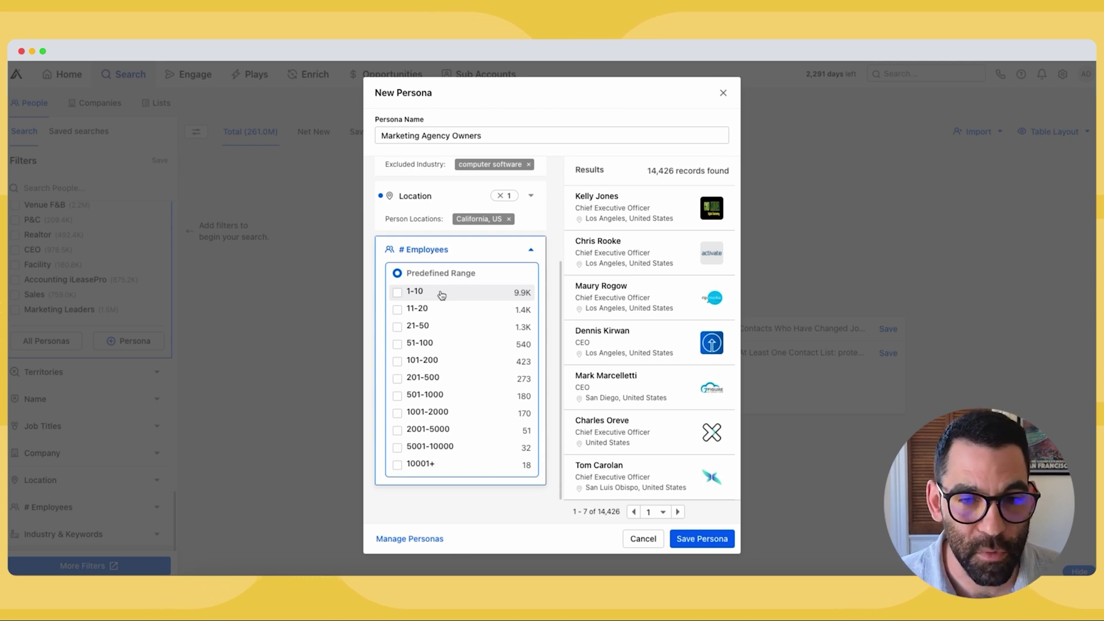
{"action": "left_click", "coordinate": [398, 327]}
{"action": "left_click", "coordinate": [397, 346]}
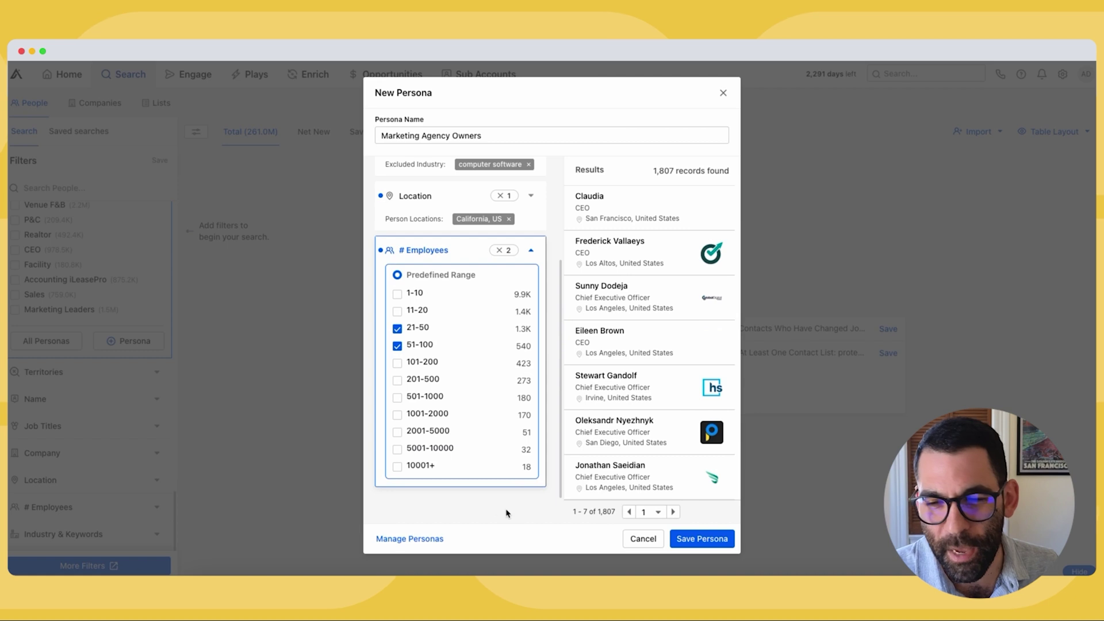
{"action": "left_click", "coordinate": [704, 540]}
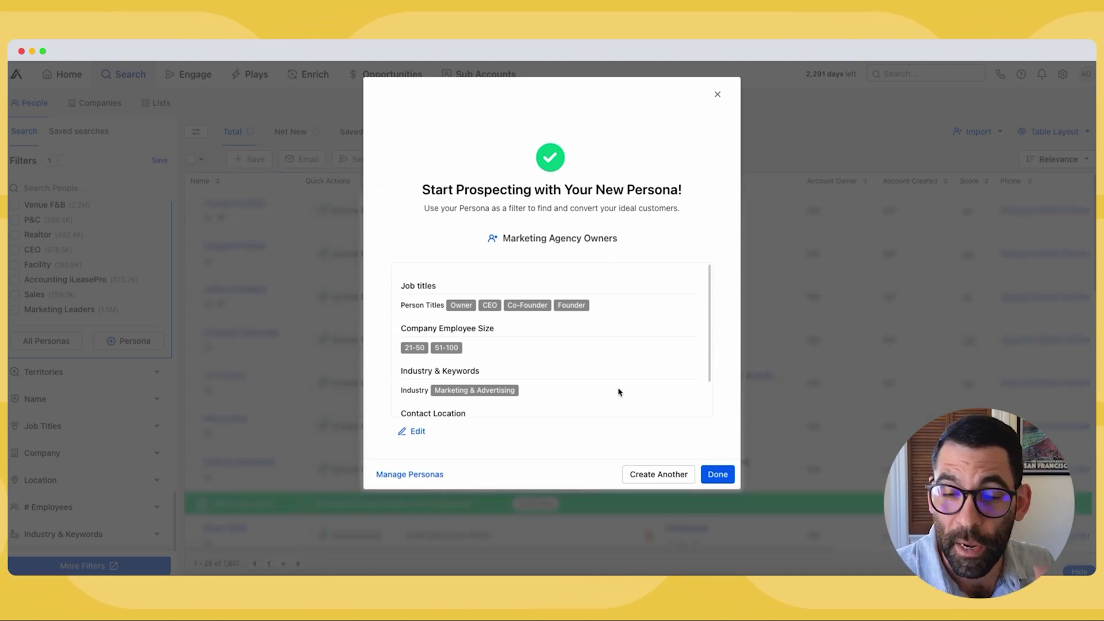
- Apply the saved Marketing Agency Owners persona as the search filter, showing 1,807 contacts
{"action": "left_click", "coordinate": [718, 475]}
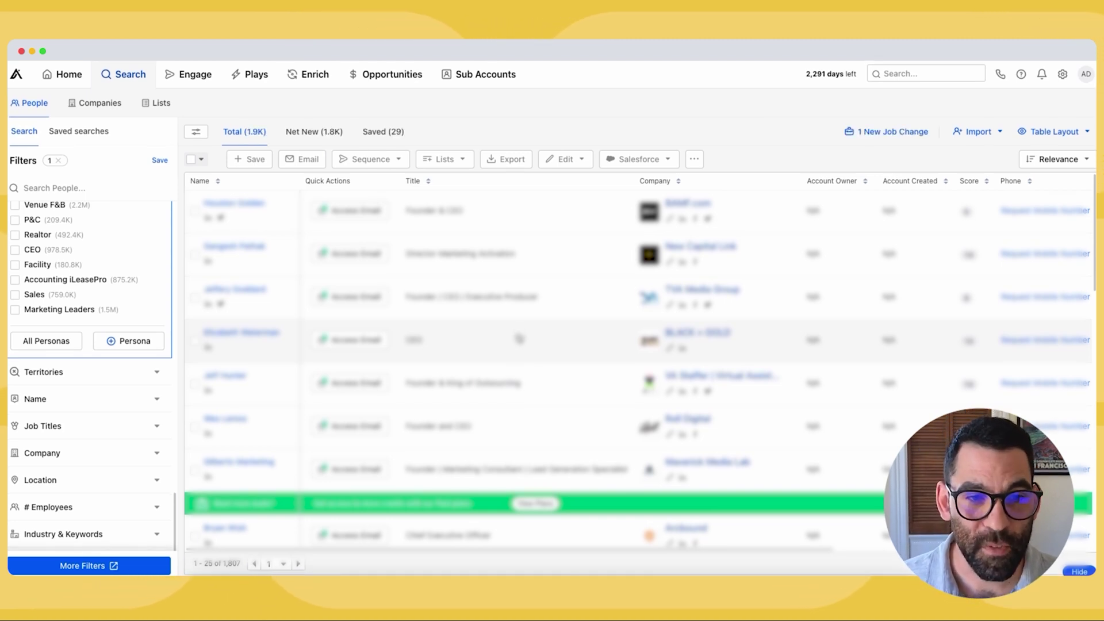
{"action": "left_click", "coordinate": [111, 345]}
{"action": "scroll", "coordinate": [109, 351], "scroll_direction": "up", "scroll_amount": 5}
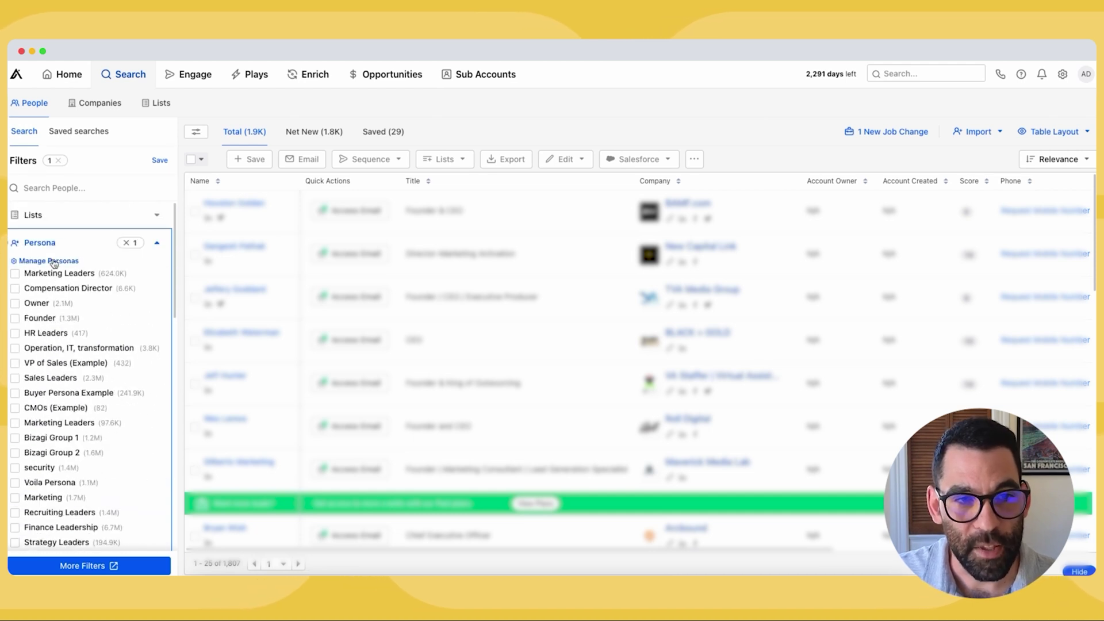
{"action": "left_click", "coordinate": [156, 242]}
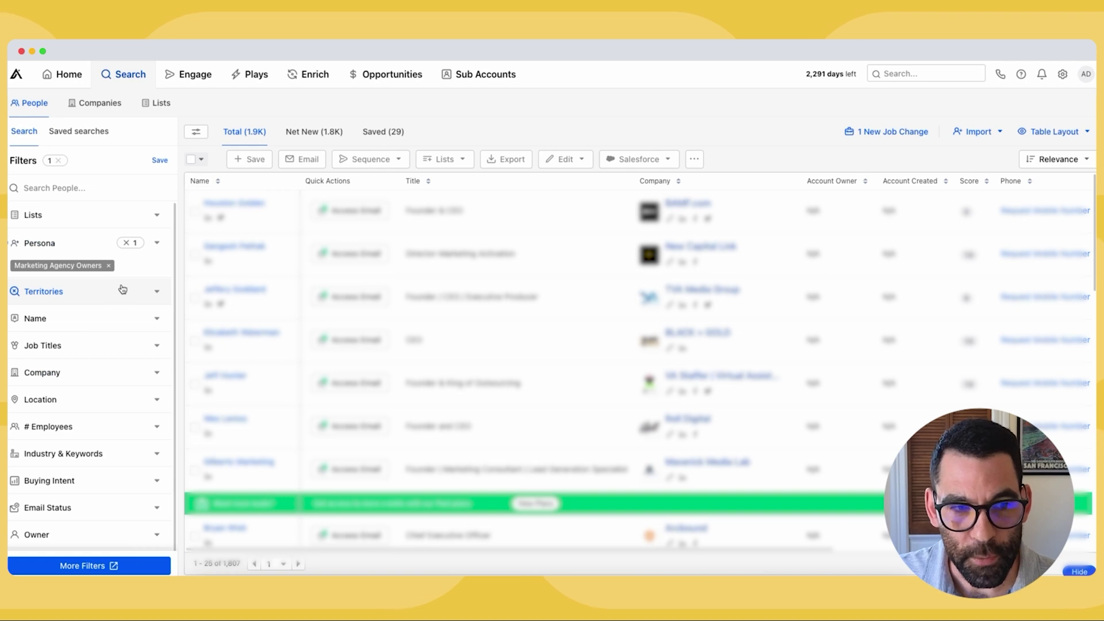
- Set Email Status to Verified in More Filters, cutting results from 1,807 to 1,001
{"action": "left_click", "coordinate": [113, 563]}
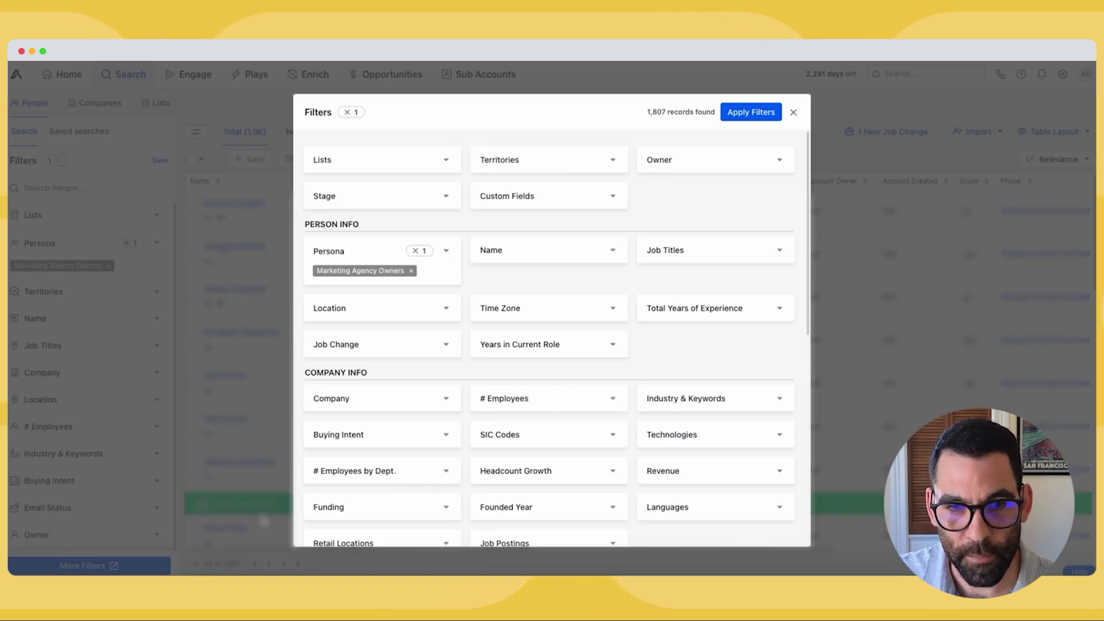
{"action": "scroll", "coordinate": [482, 305], "scroll_direction": "down", "scroll_amount": 4}
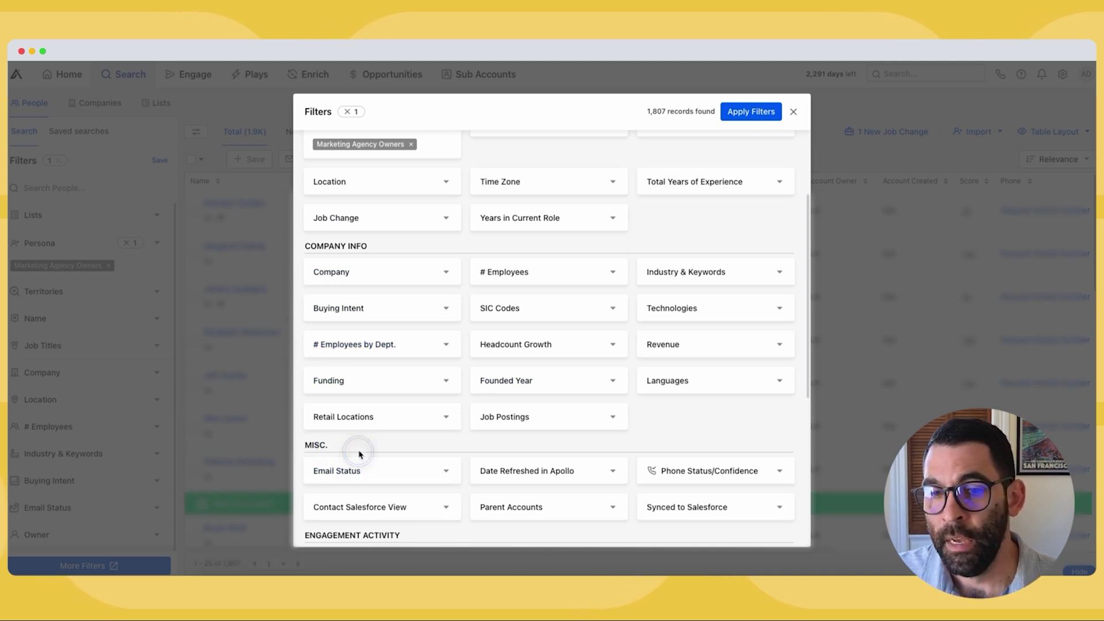
{"action": "scroll", "coordinate": [452, 368], "scroll_direction": "down", "scroll_amount": 3}
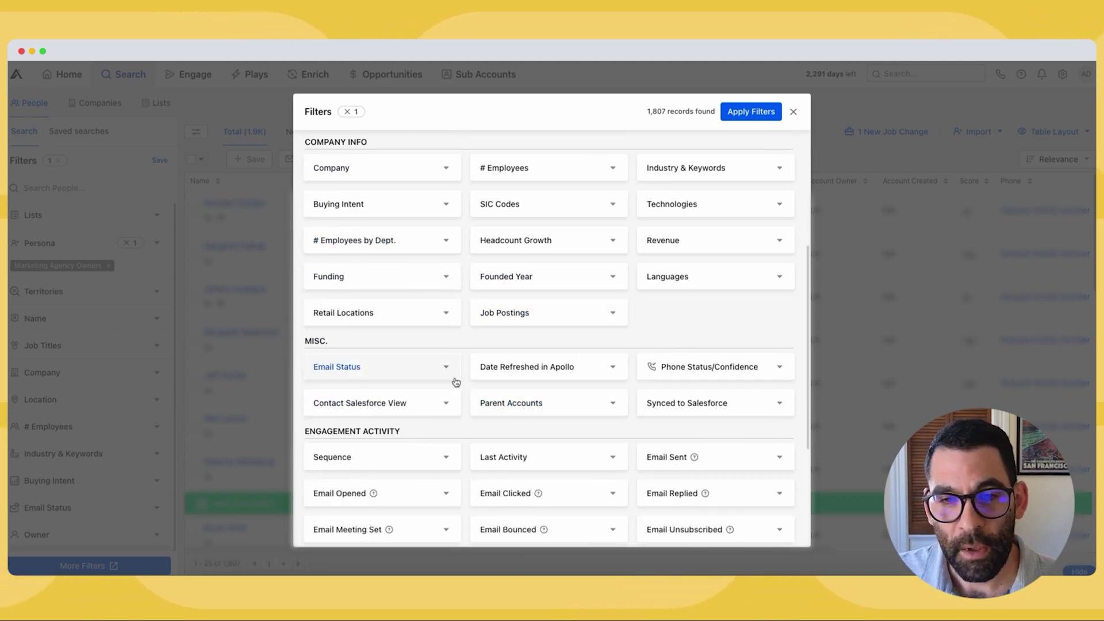
{"action": "scroll", "coordinate": [456, 383], "scroll_direction": "down", "scroll_amount": 1}
{"action": "scroll", "coordinate": [456, 383], "scroll_direction": "down", "scroll_amount": 1}
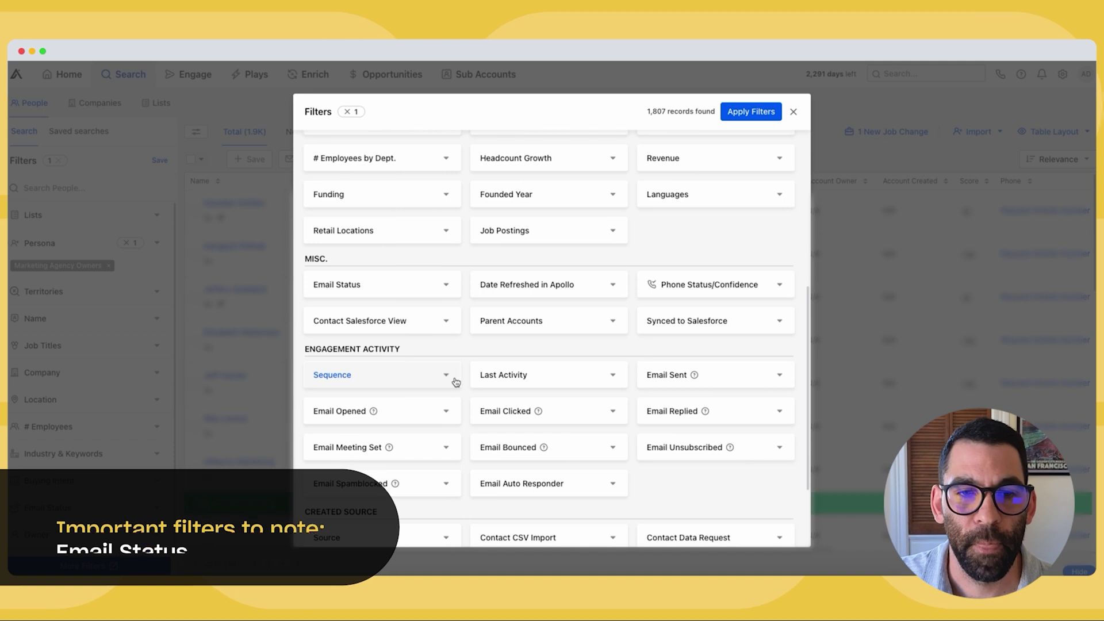
{"action": "left_click", "coordinate": [390, 286]}
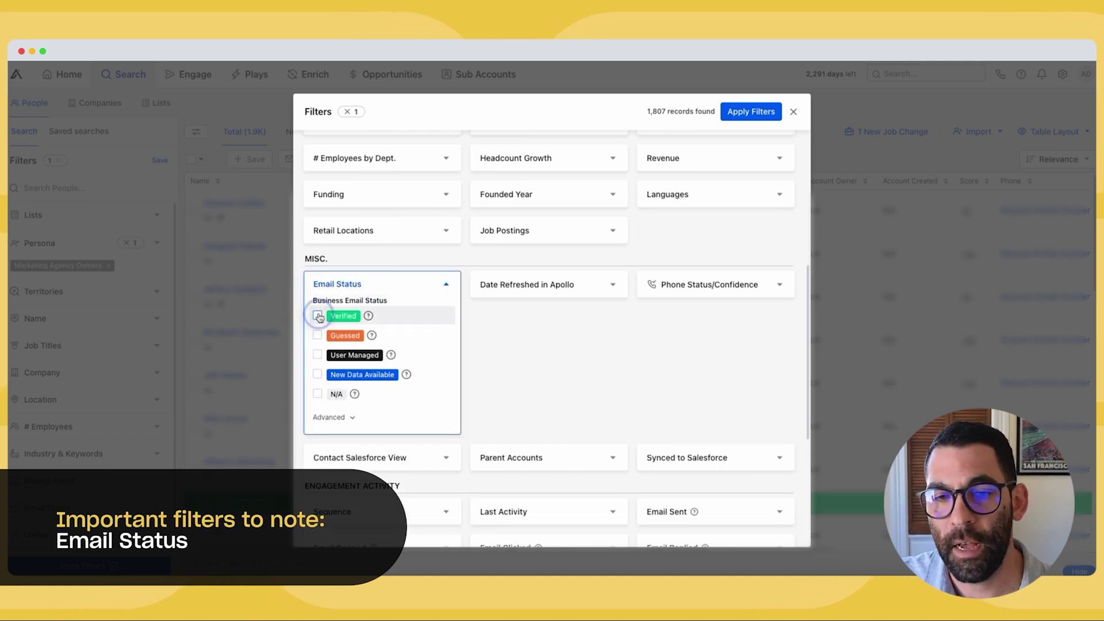
{"action": "left_click", "coordinate": [318, 317]}
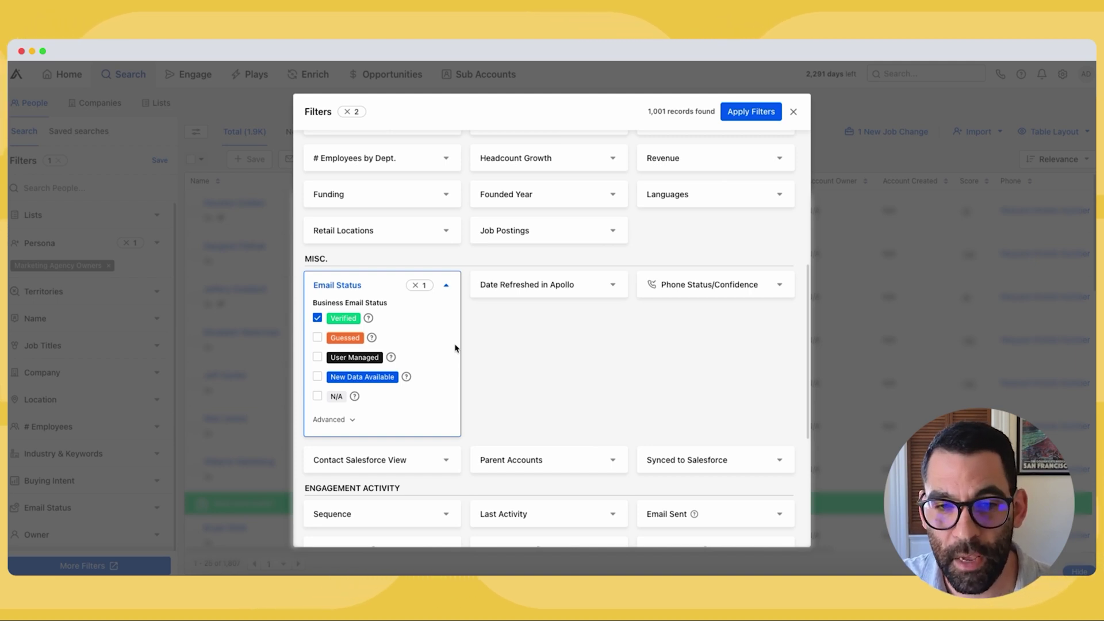
{"action": "mouse_move", "coordinate": [369, 321]}
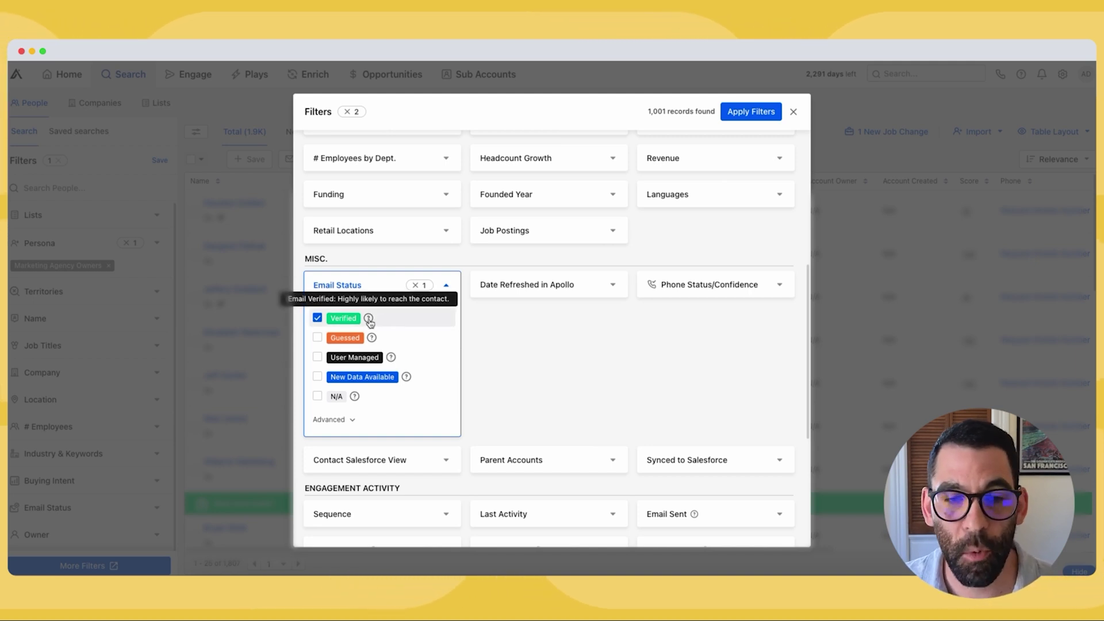
{"action": "left_click", "coordinate": [609, 286]}
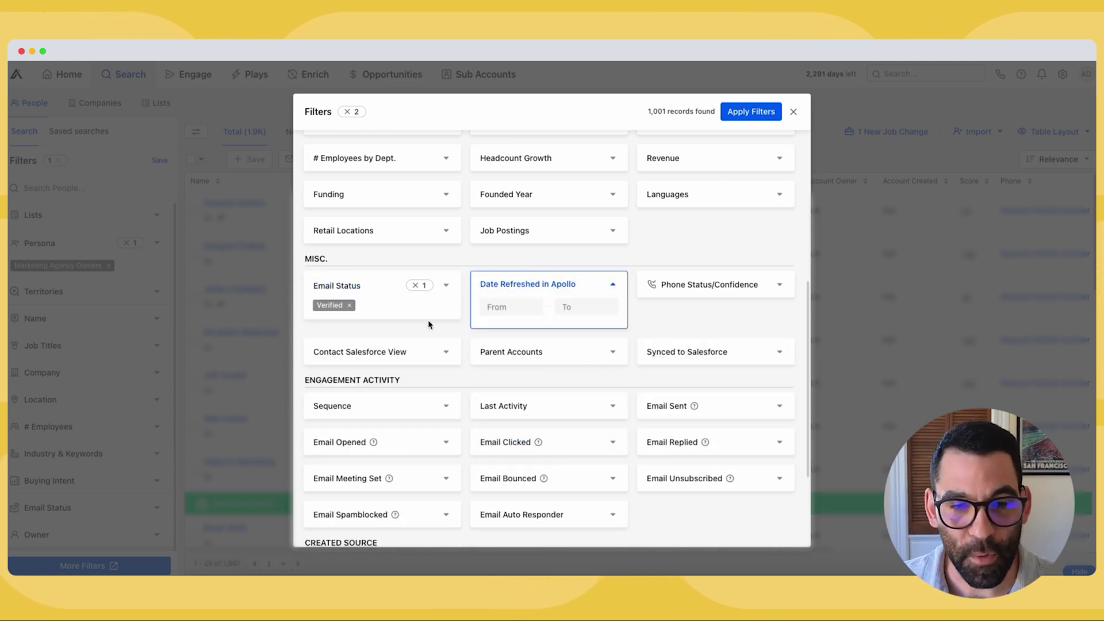
- Set Date Refreshed in Apollo to a relative timeframe starting 90 Days Ago (92 records)
{"action": "left_click", "coordinate": [510, 306]}
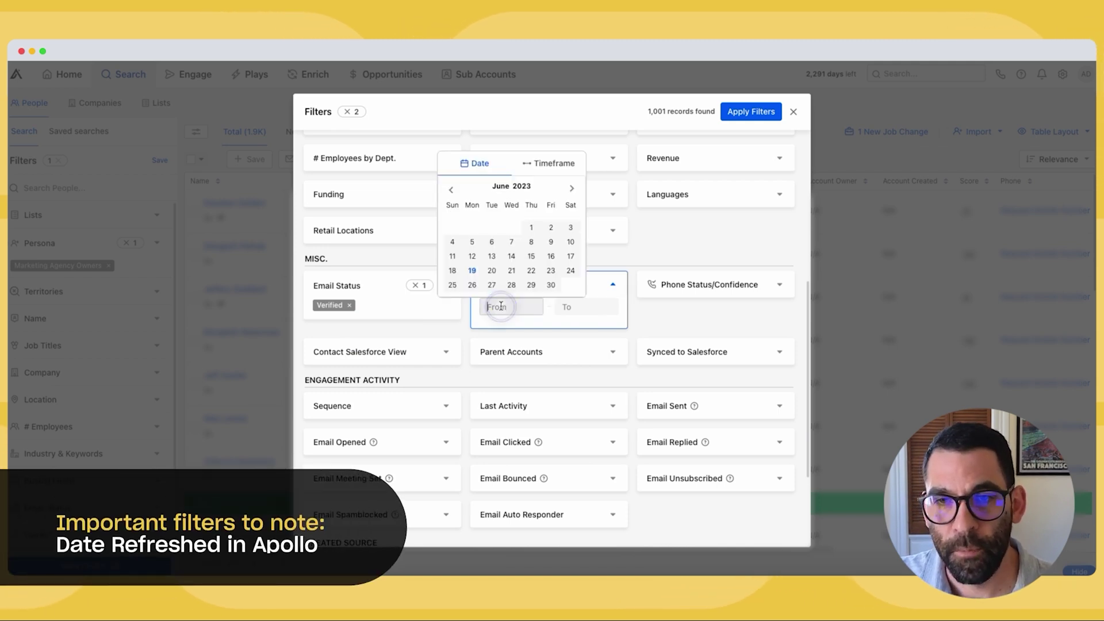
{"action": "left_click", "coordinate": [554, 164]}
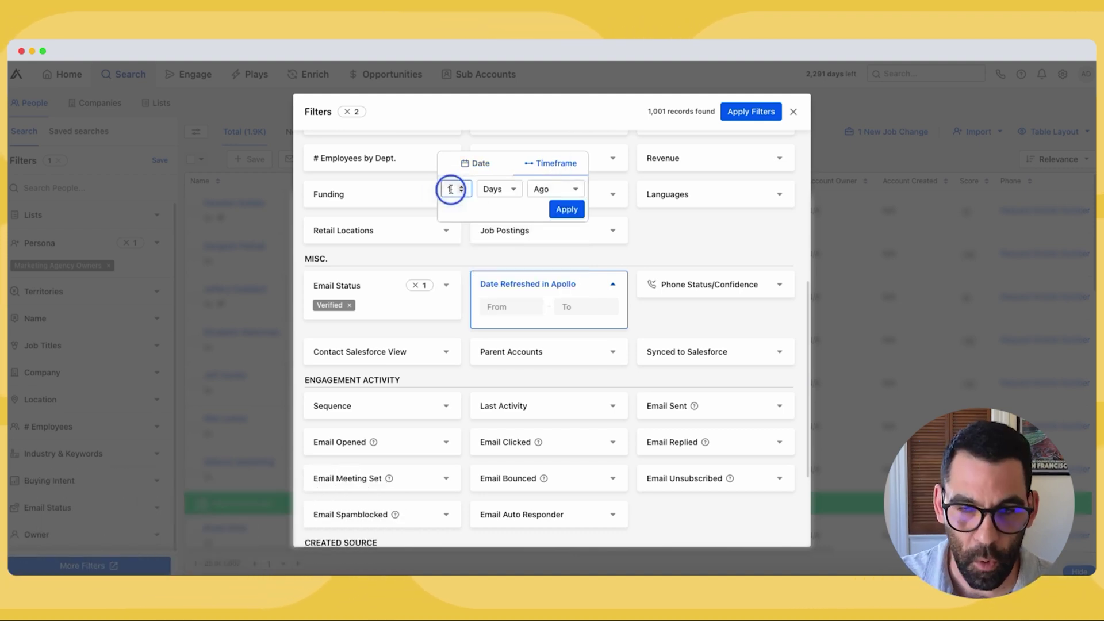
{"action": "left_click", "coordinate": [420, 192]}
{"action": "left_click", "coordinate": [516, 301]}
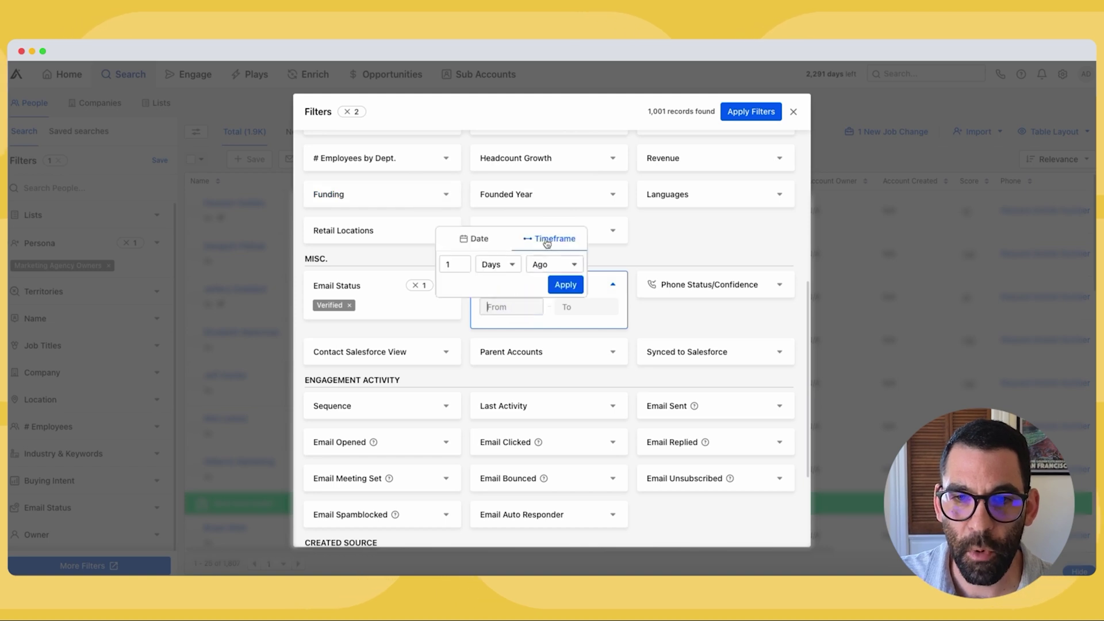
{"action": "left_click", "coordinate": [451, 264]}
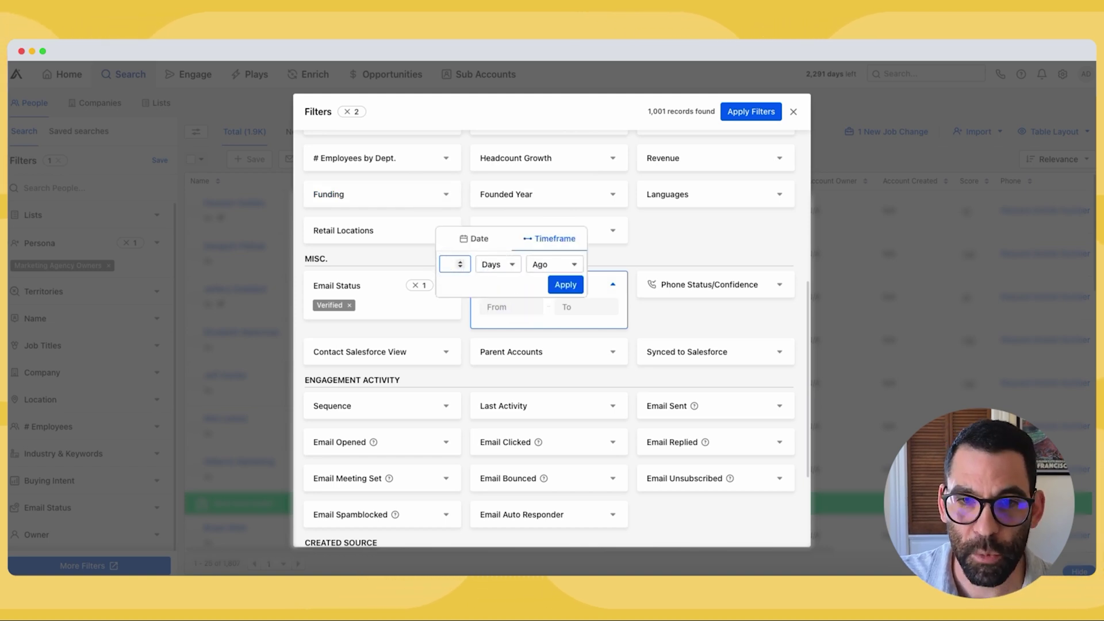
{"action": "type", "text": "90"}
{"action": "left_click", "coordinate": [565, 284]}
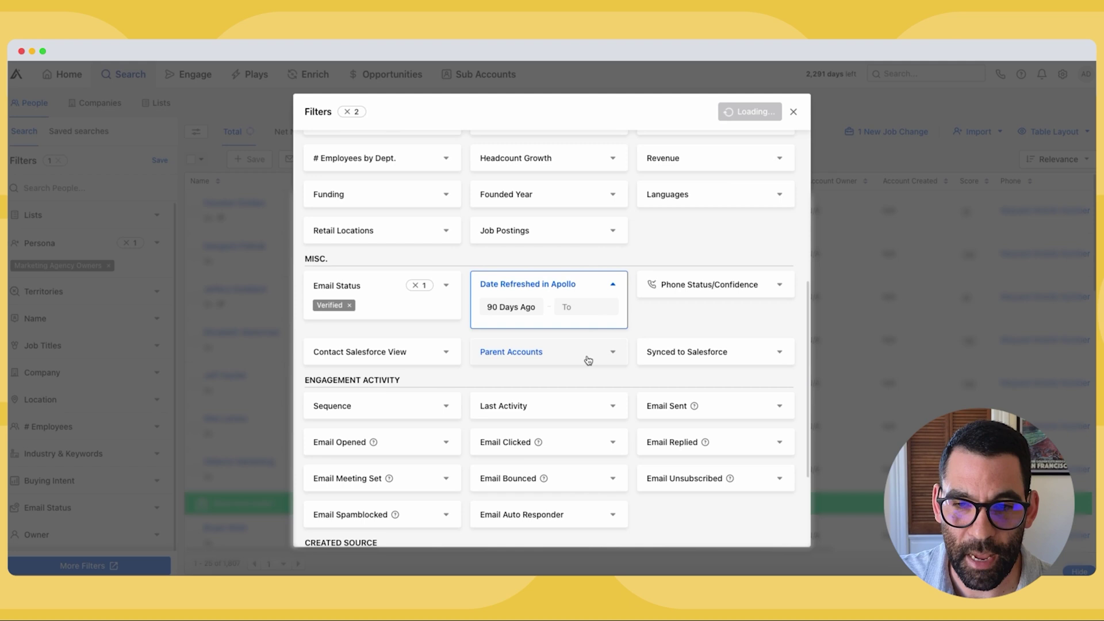
{"action": "left_click_drag", "start_coordinate": [658, 111], "coordinate": [714, 112]}
{"action": "left_click", "coordinate": [712, 112]}
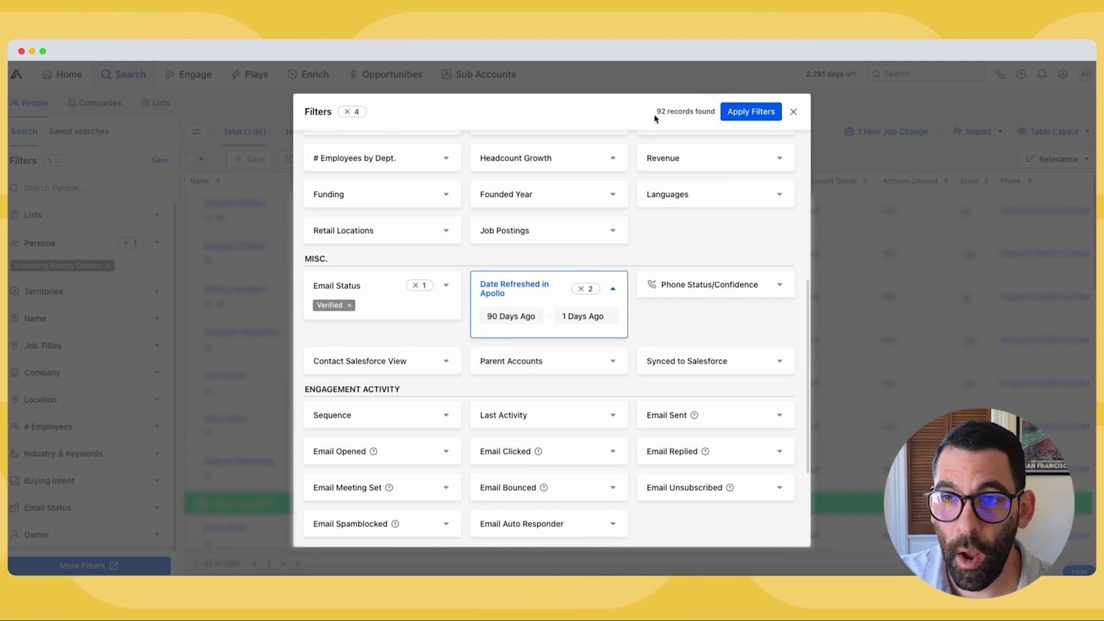
- Change the refresh range to 120 Days Ago through 1 Days Ago and apply, leaving 110 contacts
{"action": "left_click", "coordinate": [518, 316]}
{"action": "left_click", "coordinate": [449, 273]}
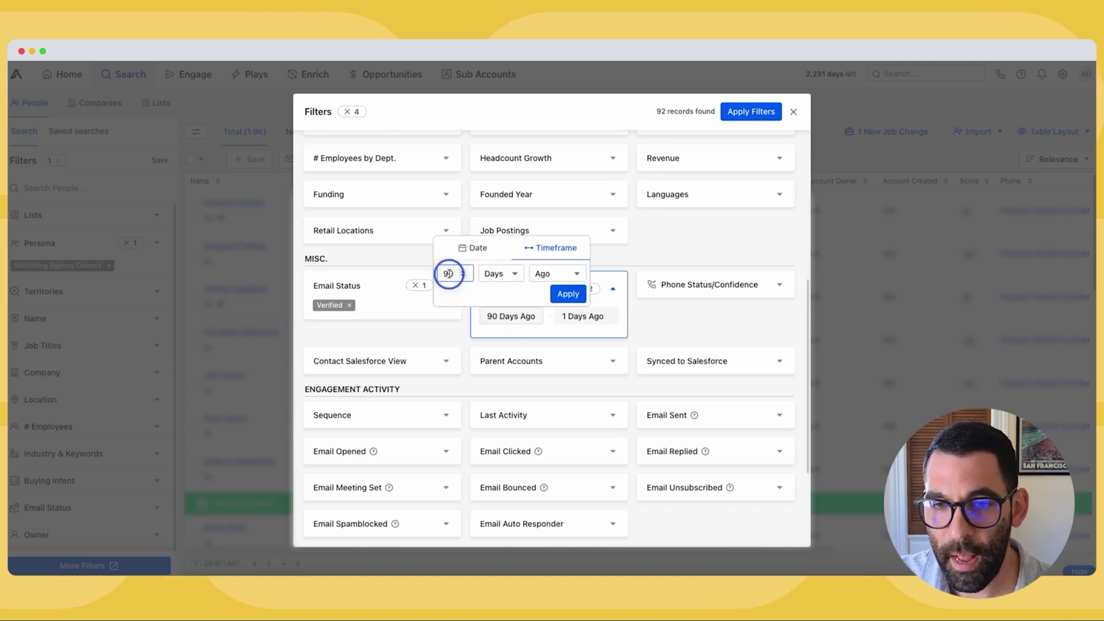
{"action": "type", "text": "120"}
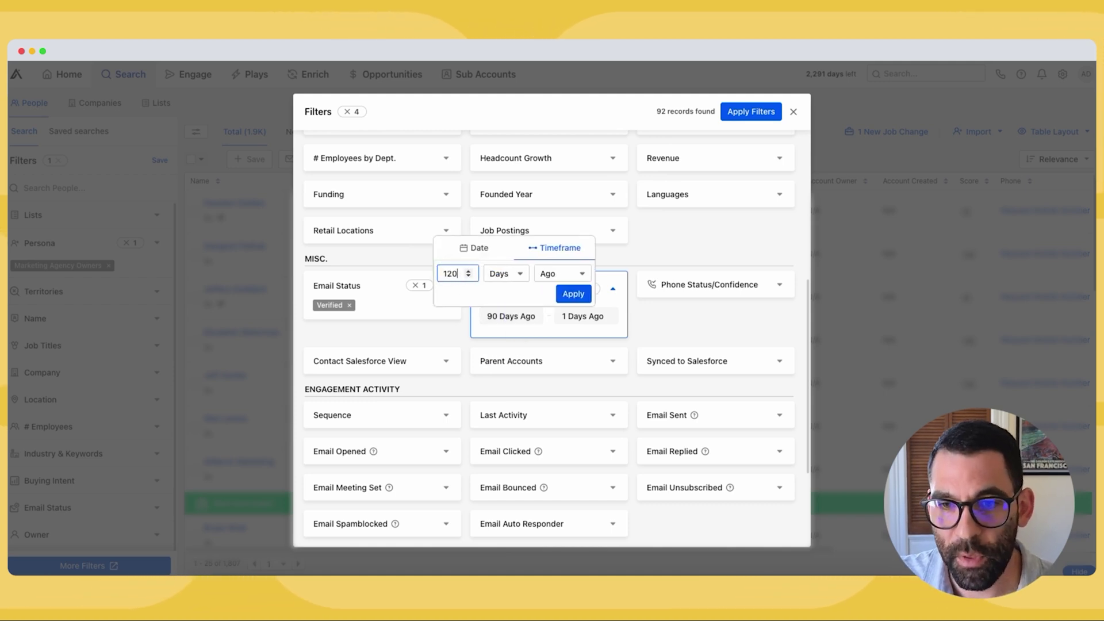
{"action": "left_click", "coordinate": [569, 294]}
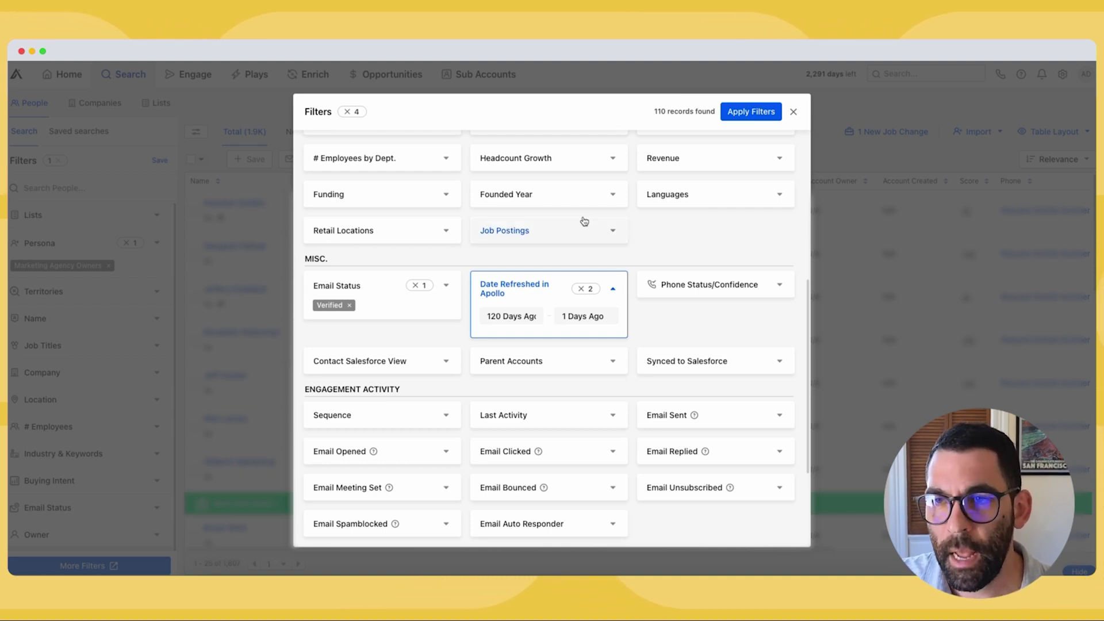
{"action": "left_click", "coordinate": [748, 115]}
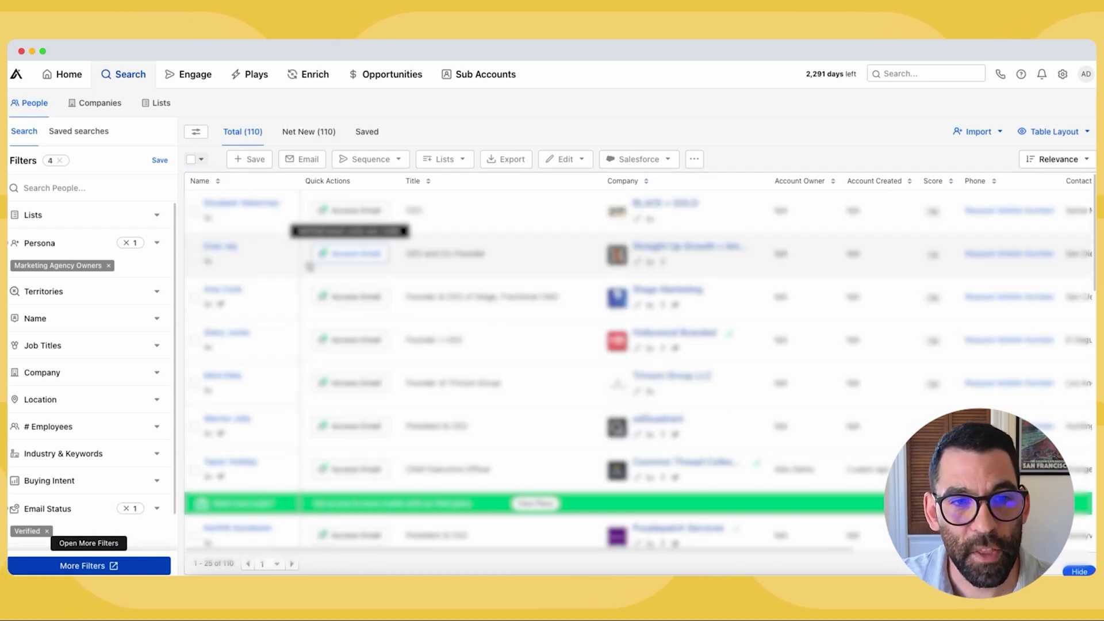
{"action": "scroll", "coordinate": [255, 312], "scroll_direction": "down", "scroll_amount": 2}
{"action": "scroll", "coordinate": [255, 312], "scroll_direction": "down", "scroll_amount": 6}
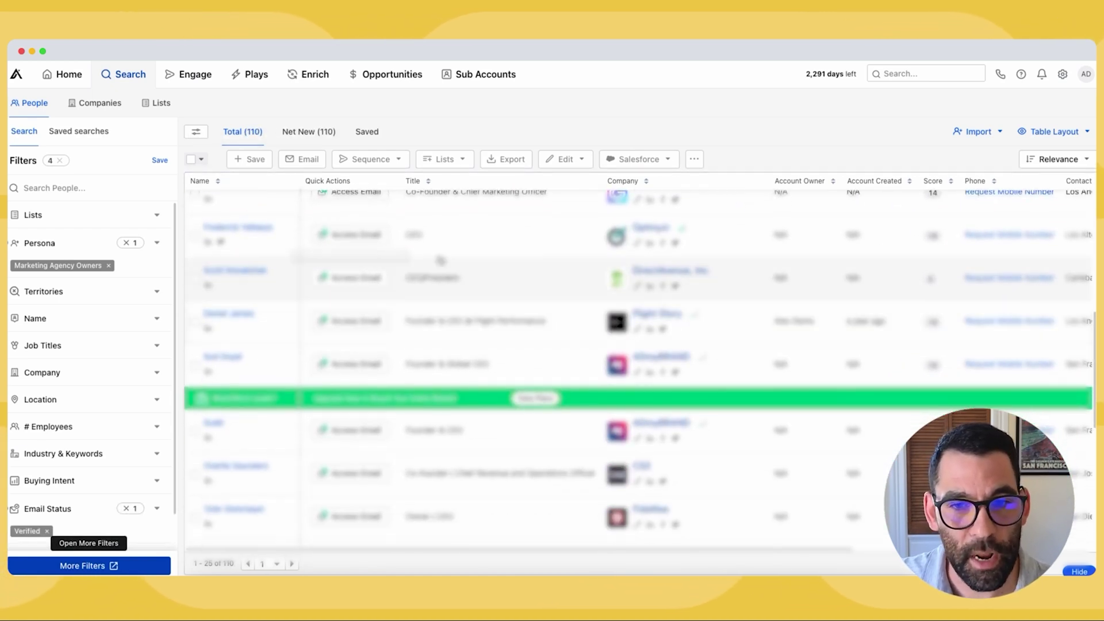
- Scroll through the 110 filtered results and back up to the table header
{"action": "scroll", "coordinate": [536, 345], "scroll_direction": "down", "scroll_amount": 2}
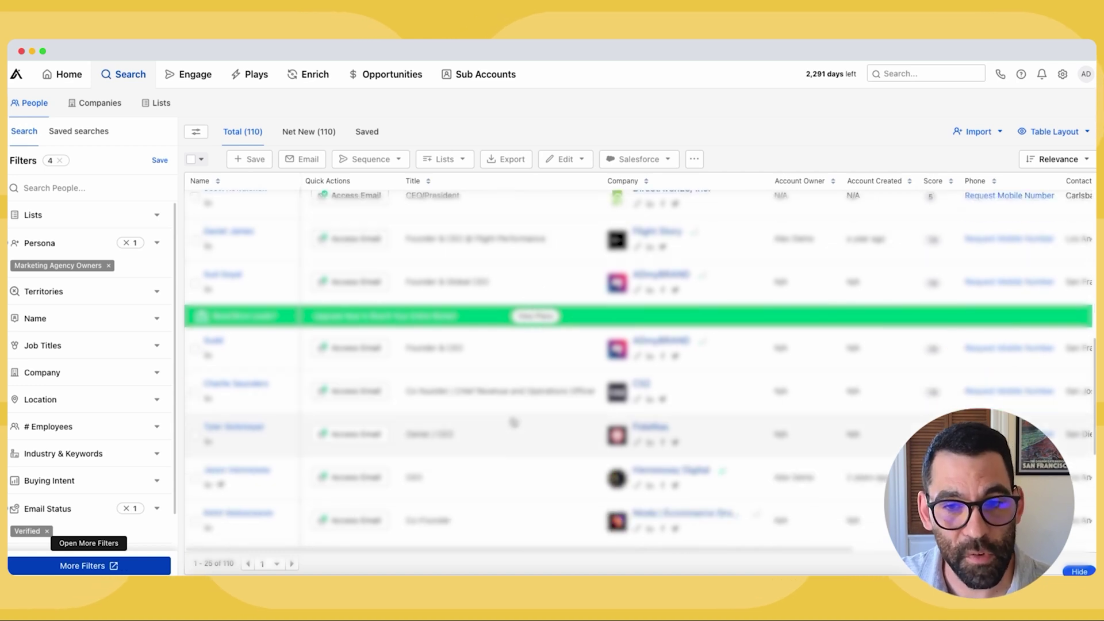
{"action": "scroll", "coordinate": [485, 366], "scroll_direction": "down", "scroll_amount": 2}
{"action": "scroll", "coordinate": [485, 365], "scroll_direction": "down", "scroll_amount": 2}
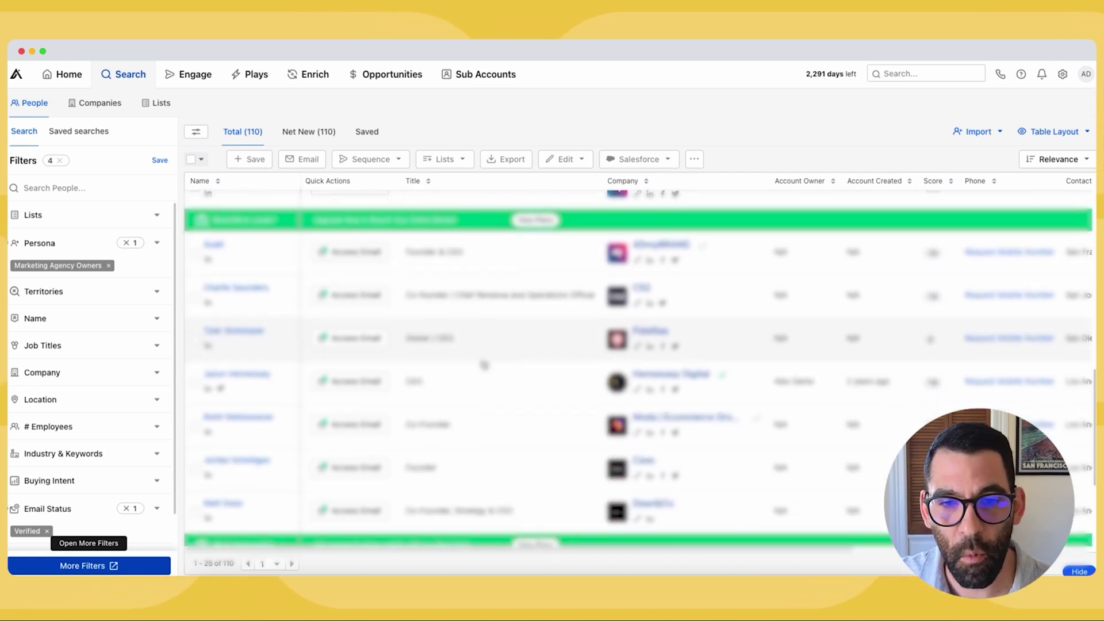
{"action": "scroll", "coordinate": [485, 365], "scroll_direction": "up", "scroll_amount": 10}
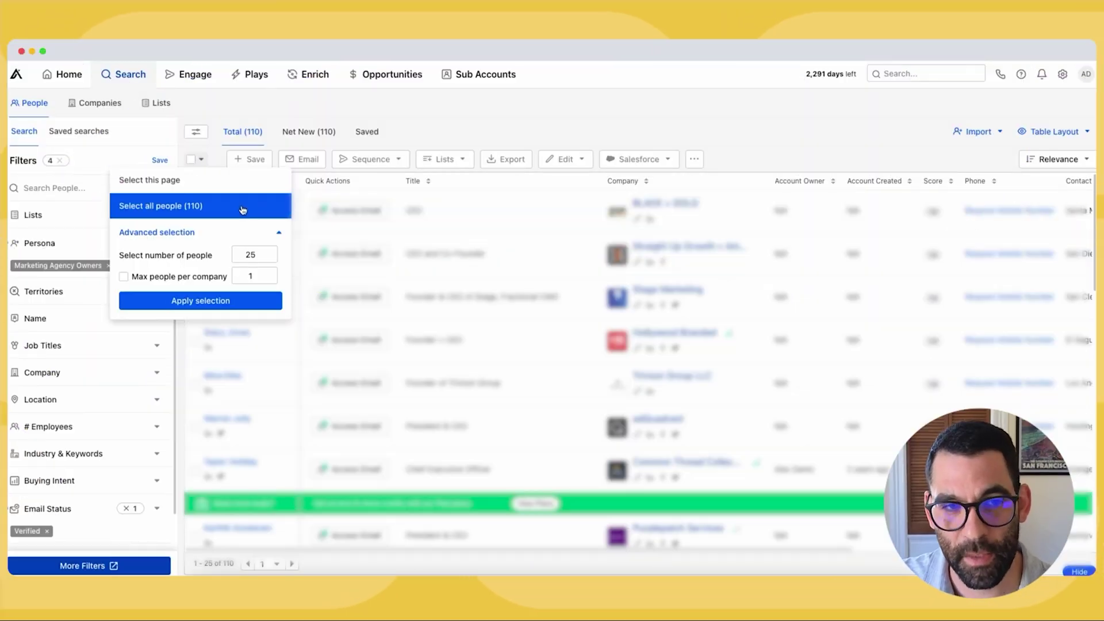
- Select all 110 filtered people and bring up the Save Contacts dialog
{"action": "left_click", "coordinate": [162, 207]}
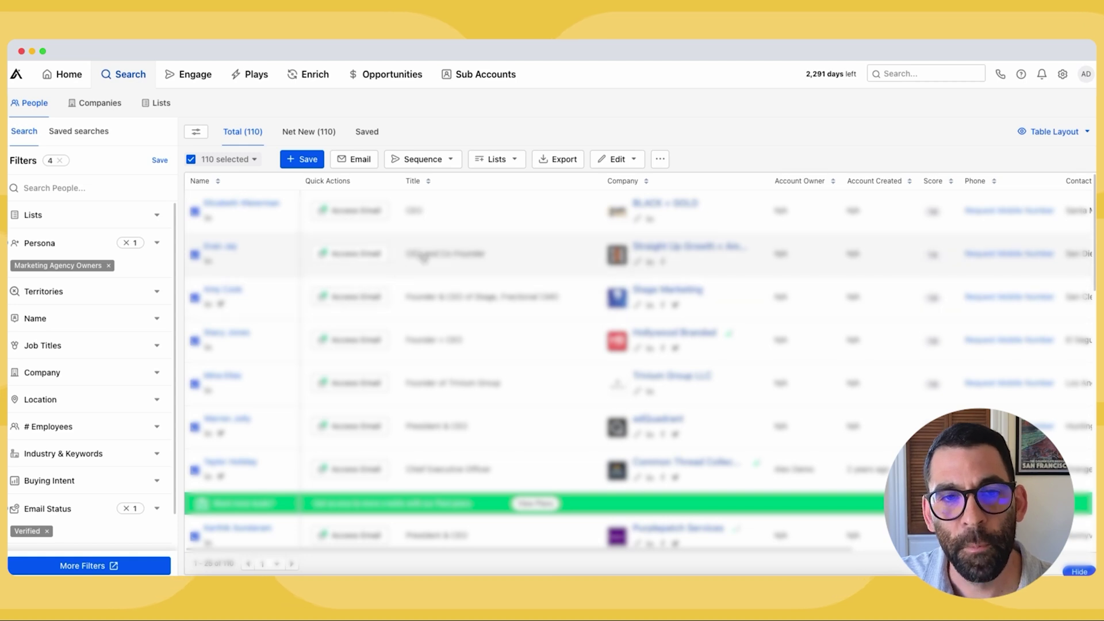
{"action": "left_click", "coordinate": [309, 161]}
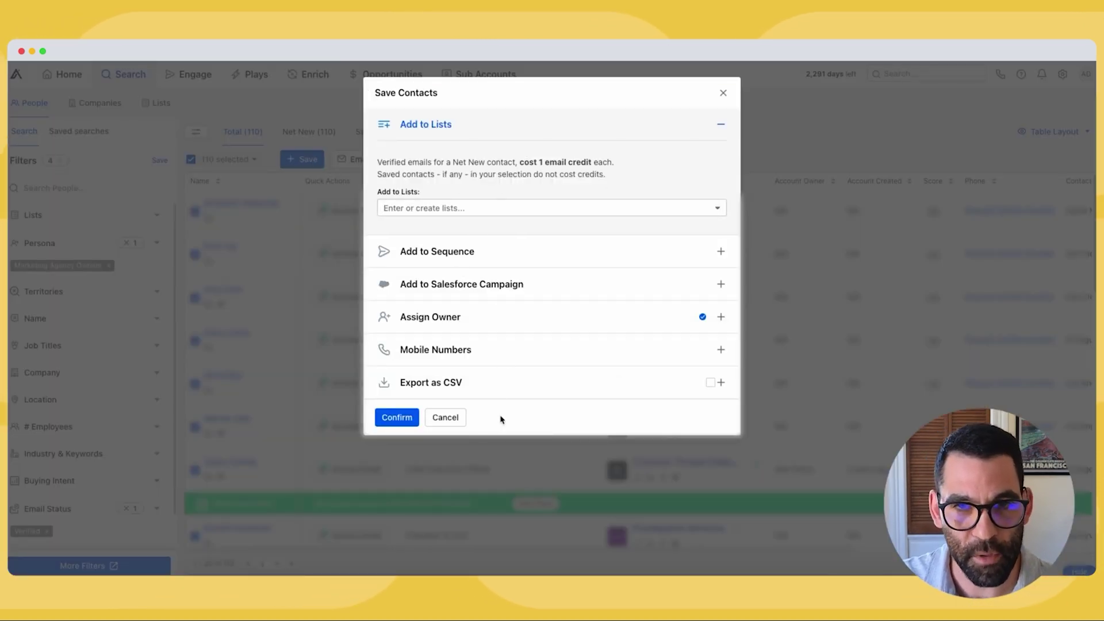
- Review the sequence, Salesforce campaign and owner assignment options in Save Contacts
{"action": "left_click", "coordinate": [462, 252]}
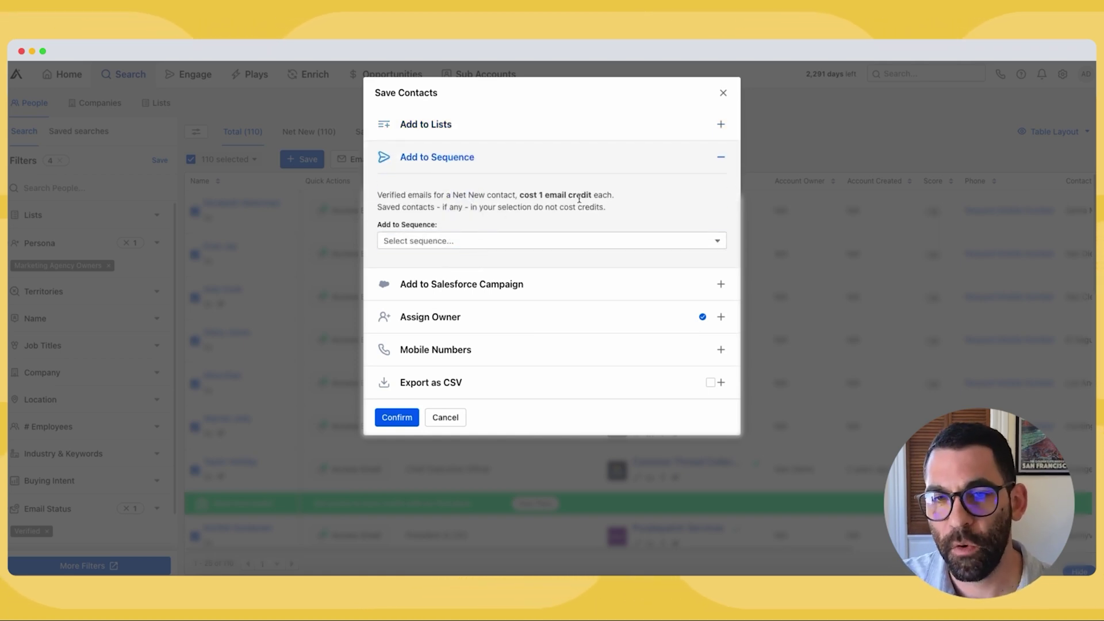
{"action": "left_click", "coordinate": [469, 285]}
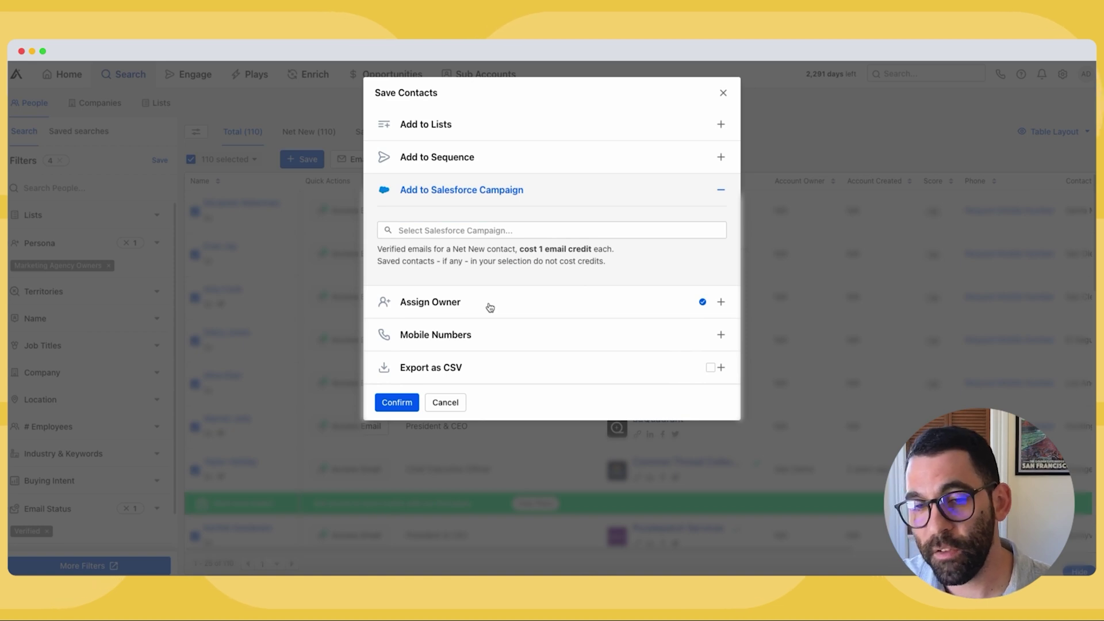
{"action": "left_click", "coordinate": [489, 307]}
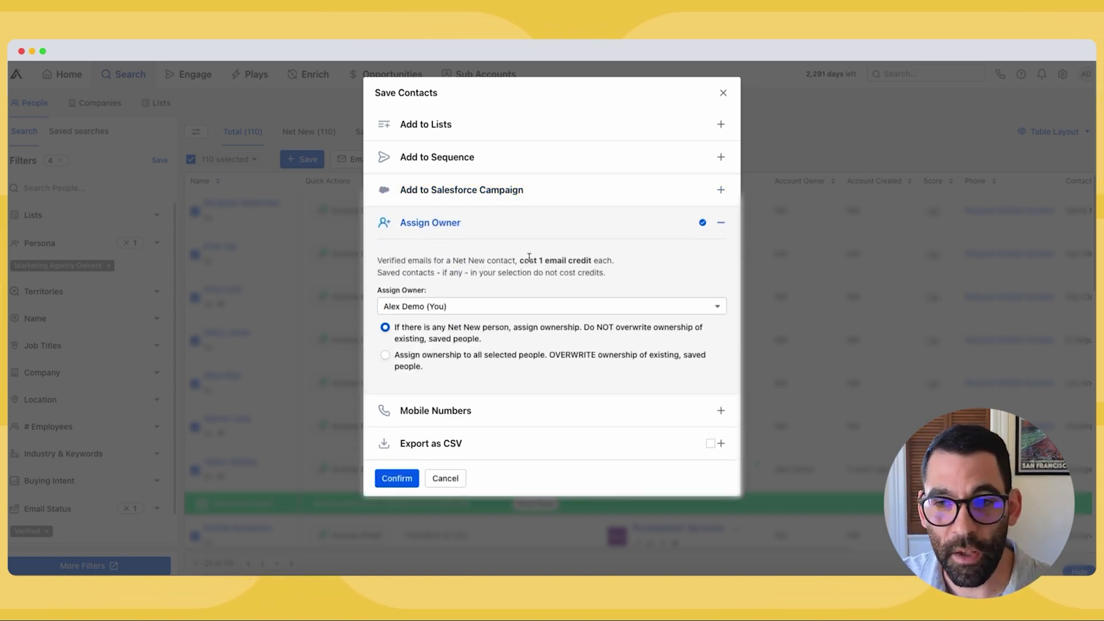
{"action": "left_click", "coordinate": [658, 224]}
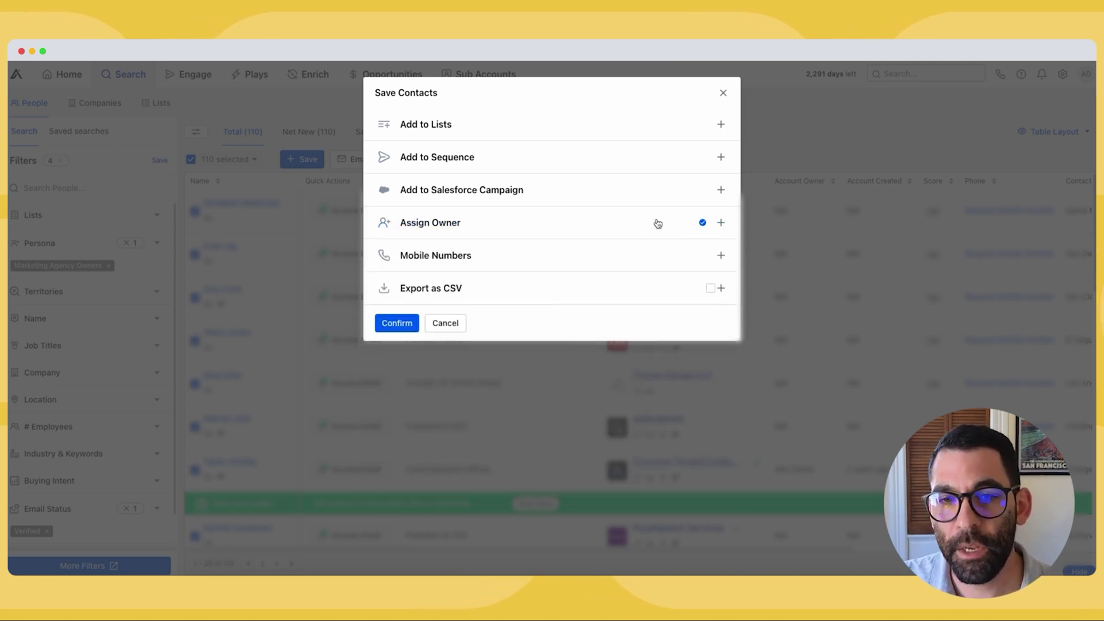
- Enable 'Try to find mobile numbers' for newly prospected people, then expand Add to Lists
{"action": "left_click", "coordinate": [548, 266]}
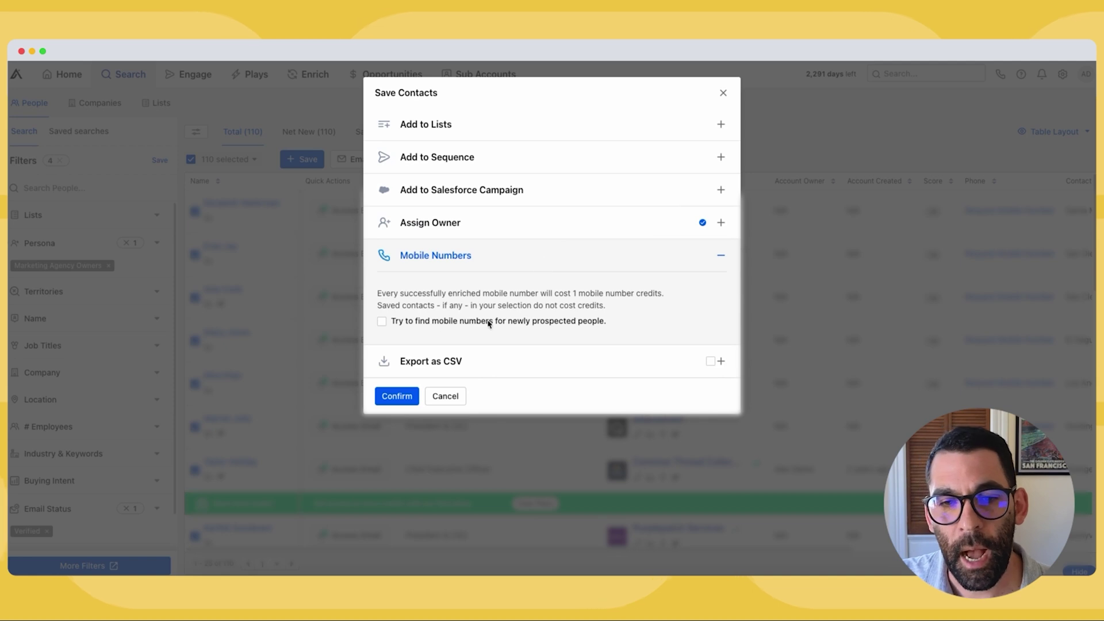
{"action": "left_click", "coordinate": [418, 320]}
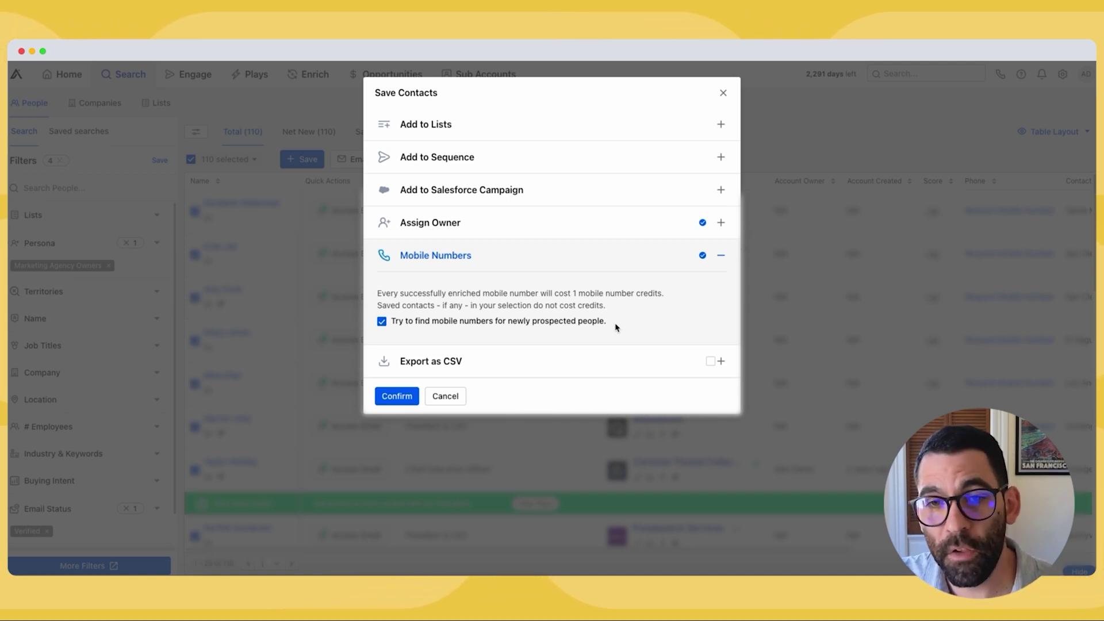
{"action": "left_click", "coordinate": [452, 128]}
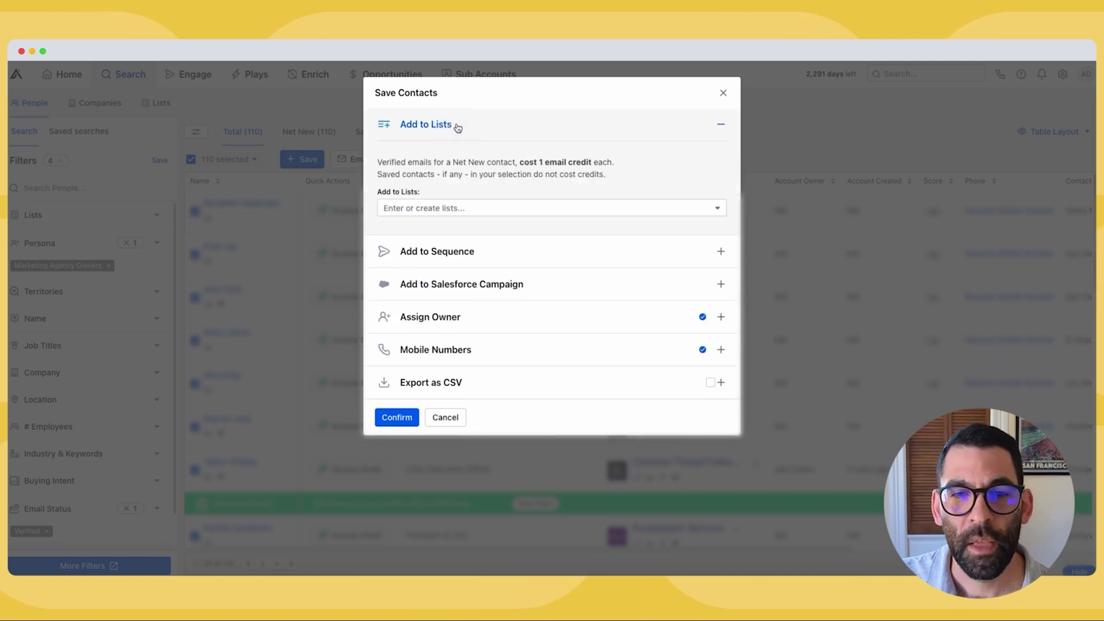
- Create a new list 'Marketing Agency Owners' and confirm saving the 110 contacts into it
{"action": "left_click", "coordinate": [430, 208]}
{"action": "type", "text": "Marketing Agency Owners"}
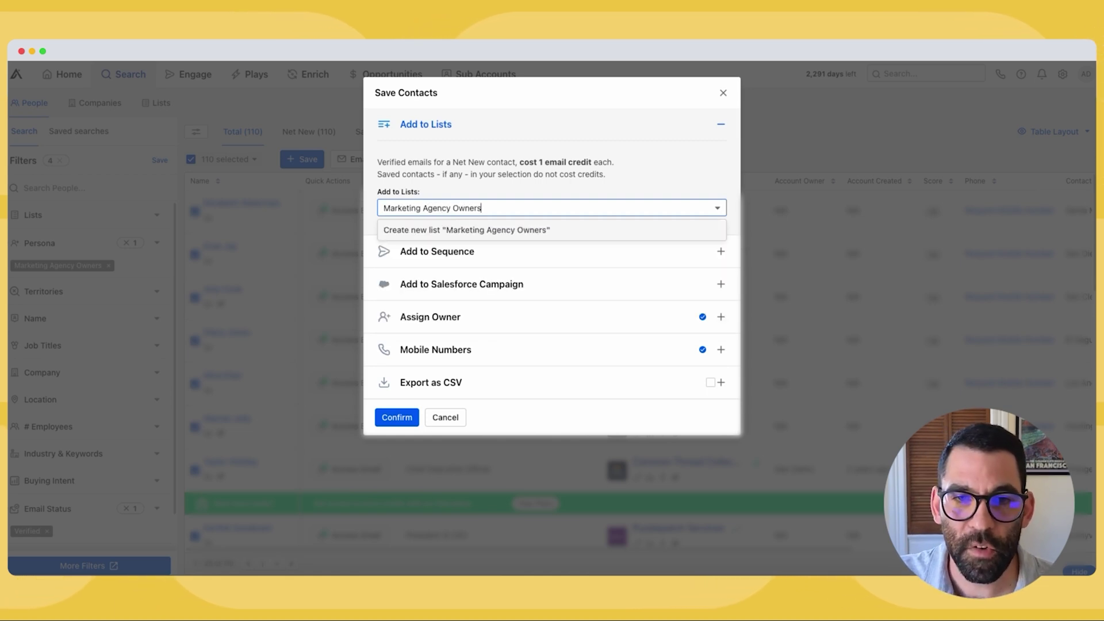
{"action": "key", "text": "Return"}
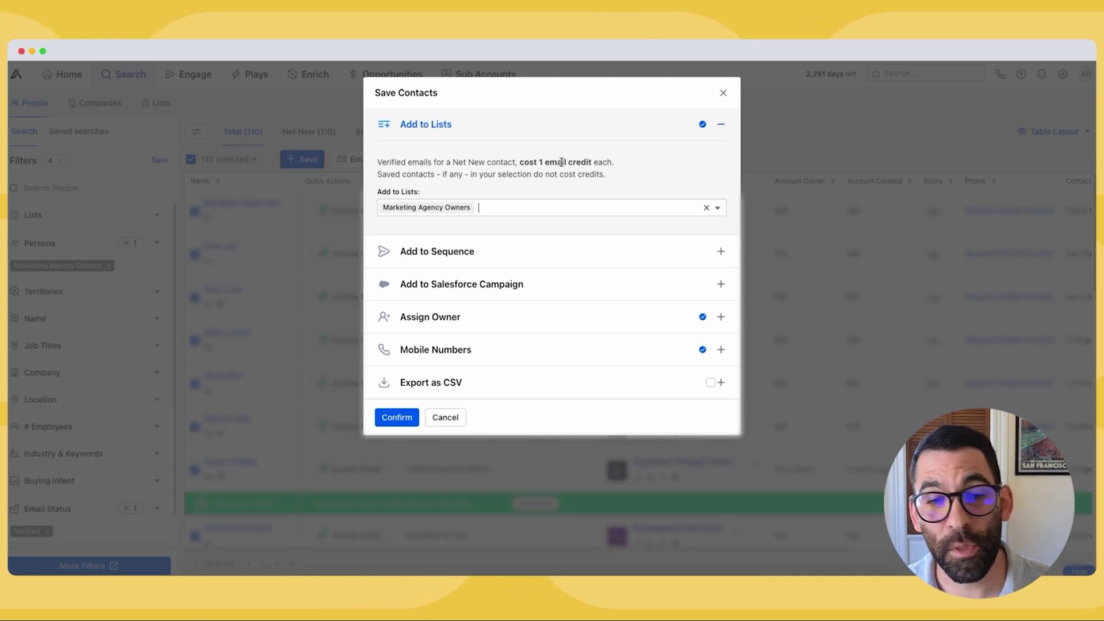
{"action": "left_click", "coordinate": [398, 419]}
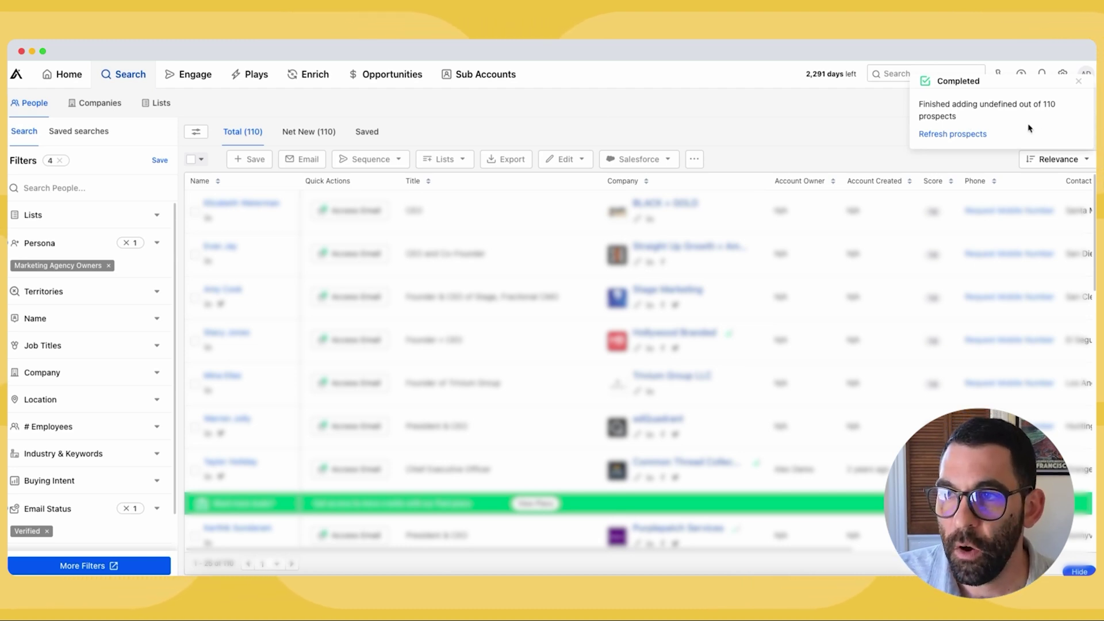
- Refresh prospects, show only Saved people, and remove the Marketing Agency Owners persona filter
{"action": "left_click", "coordinate": [938, 138]}
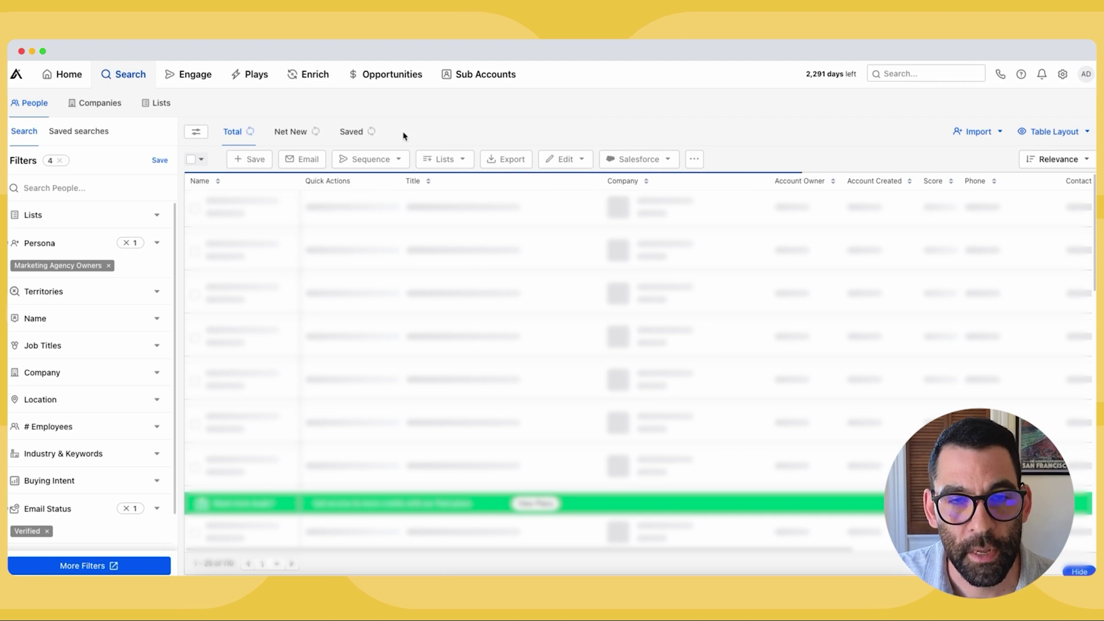
{"action": "left_click", "coordinate": [350, 137]}
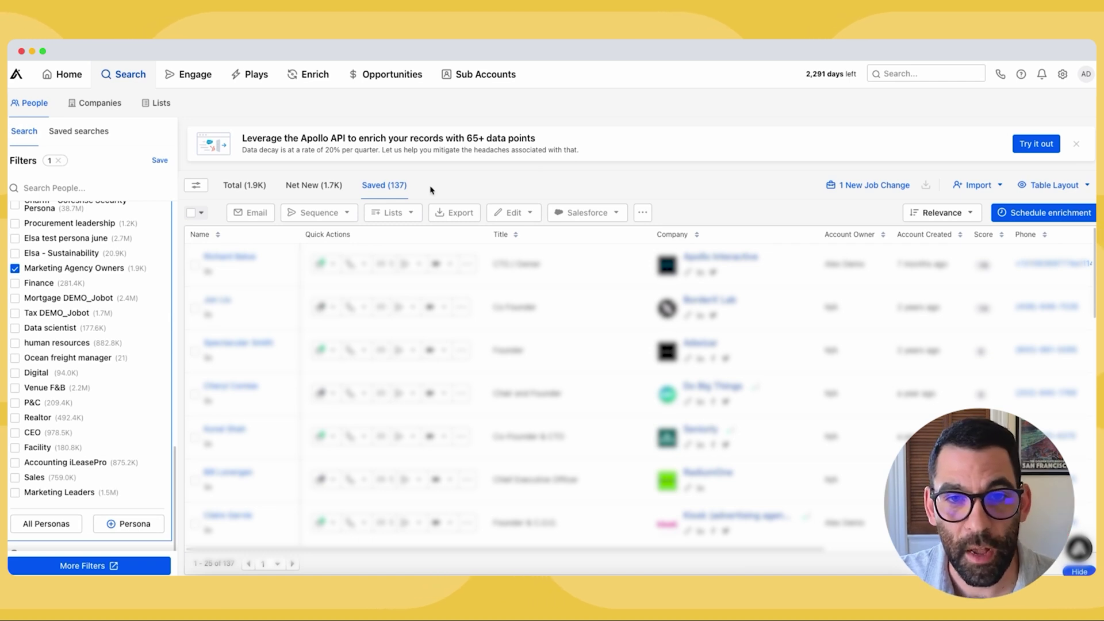
{"action": "left_click", "coordinate": [244, 185]}
{"action": "left_click", "coordinate": [397, 186]}
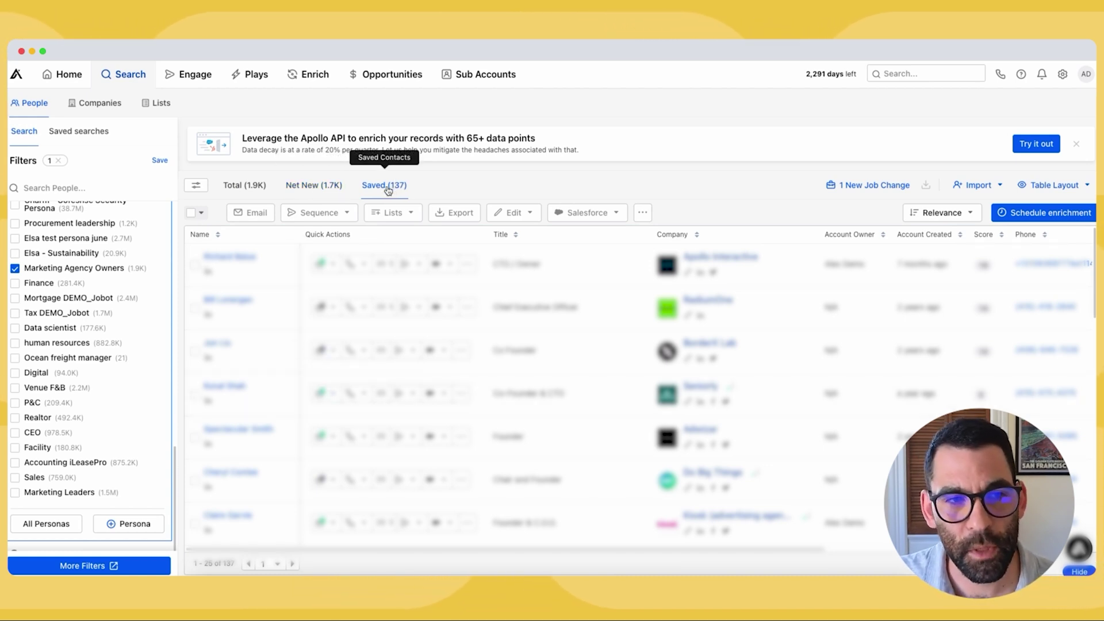
{"action": "left_click", "coordinate": [16, 269]}
- Filter the saved people by the Marketing Agency Owners list
{"action": "left_click", "coordinate": [154, 242]}
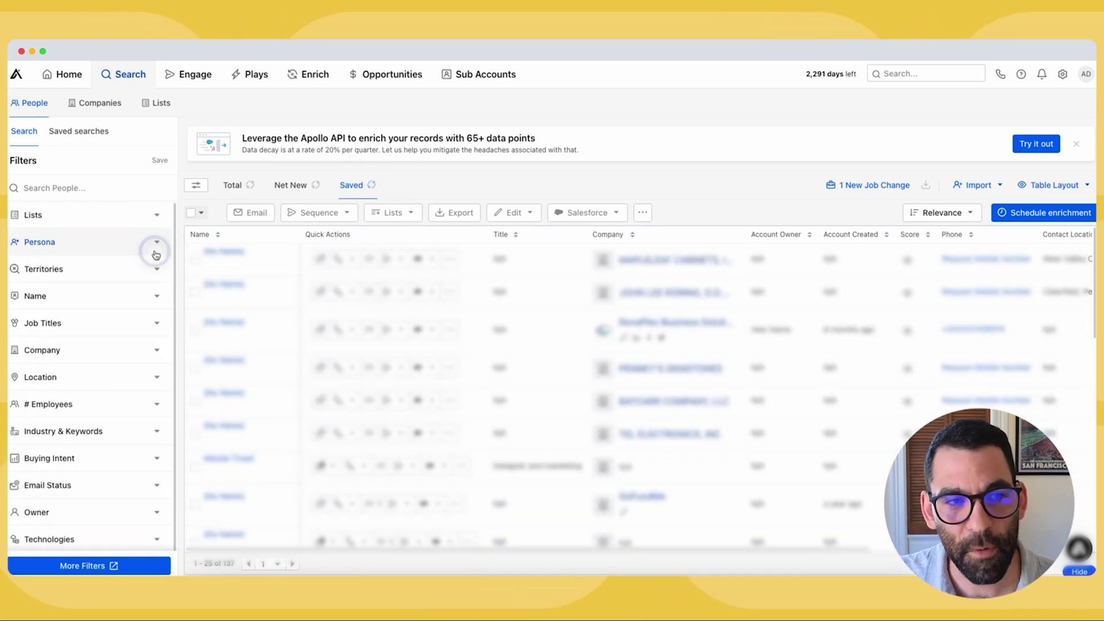
{"action": "left_click", "coordinate": [69, 214]}
{"action": "left_click", "coordinate": [74, 277]}
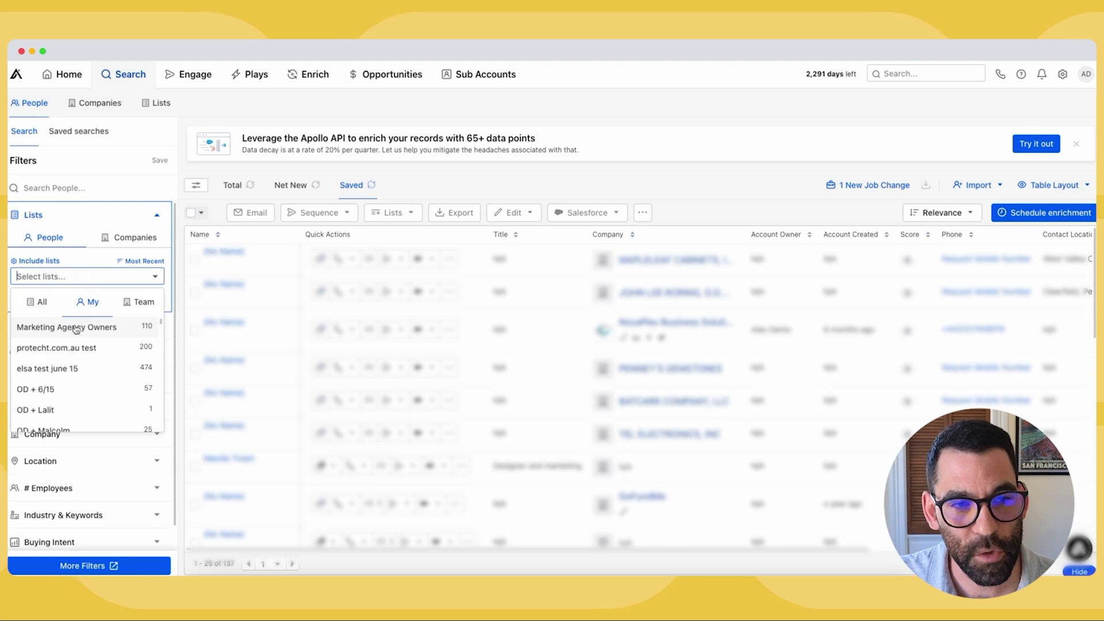
{"action": "left_click", "coordinate": [98, 323]}
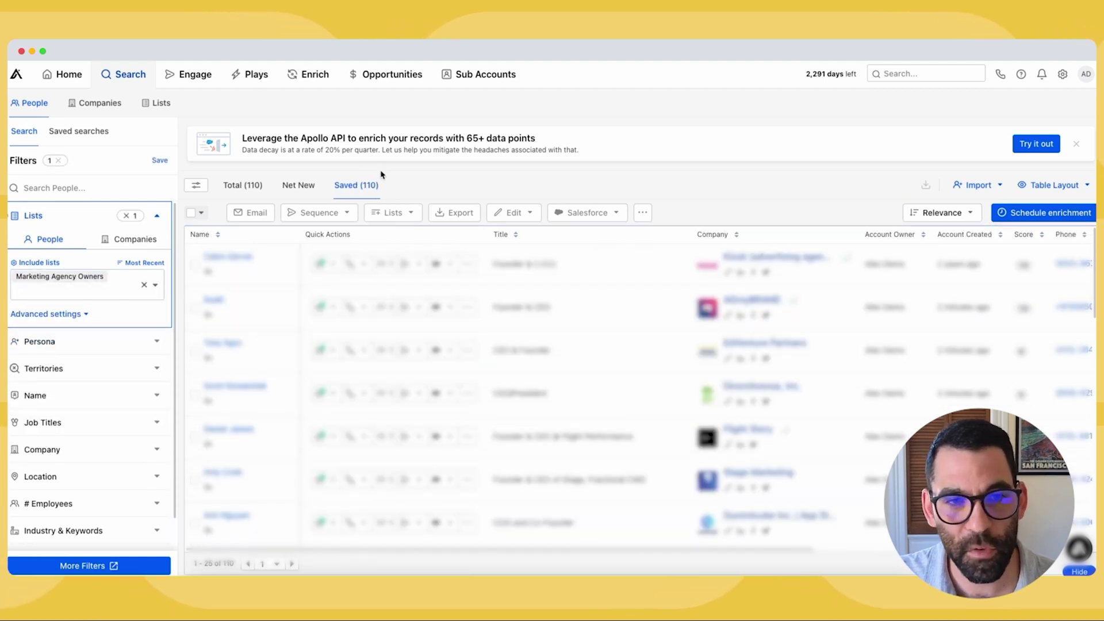
- Select all 110 people in the list results
{"action": "left_click", "coordinate": [199, 213]}
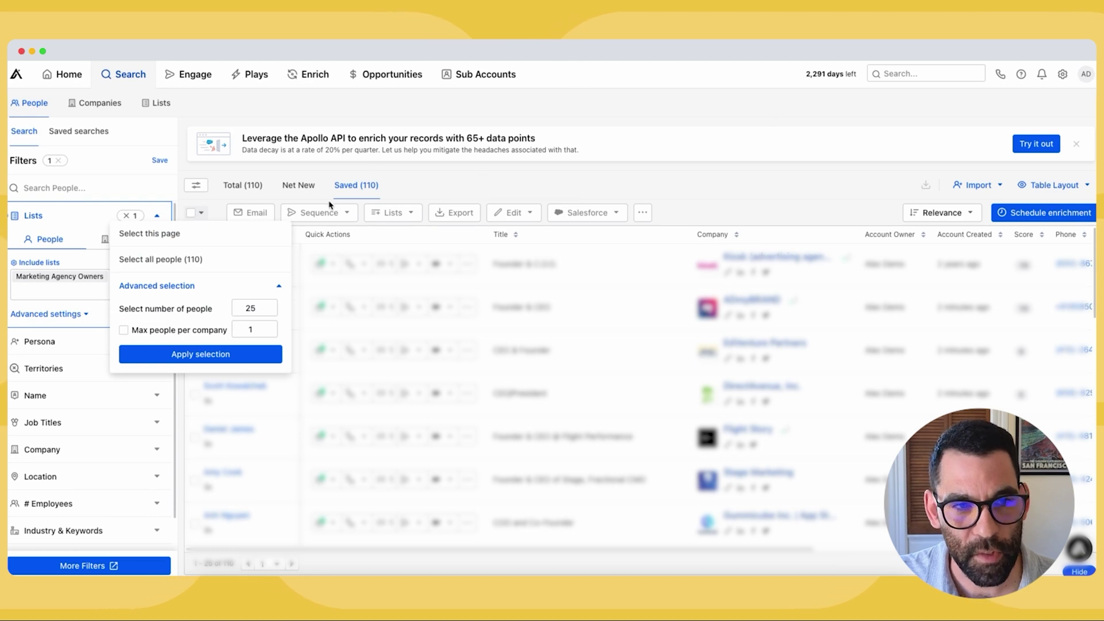
{"action": "left_click", "coordinate": [131, 349]}
{"action": "scroll", "coordinate": [128, 365], "scroll_direction": "down", "scroll_amount": 4}
- Open More Filters and expand the Phone Status/Confidence section
{"action": "left_click", "coordinate": [89, 566]}
{"action": "scroll", "coordinate": [632, 270], "scroll_direction": "down", "scroll_amount": 3}
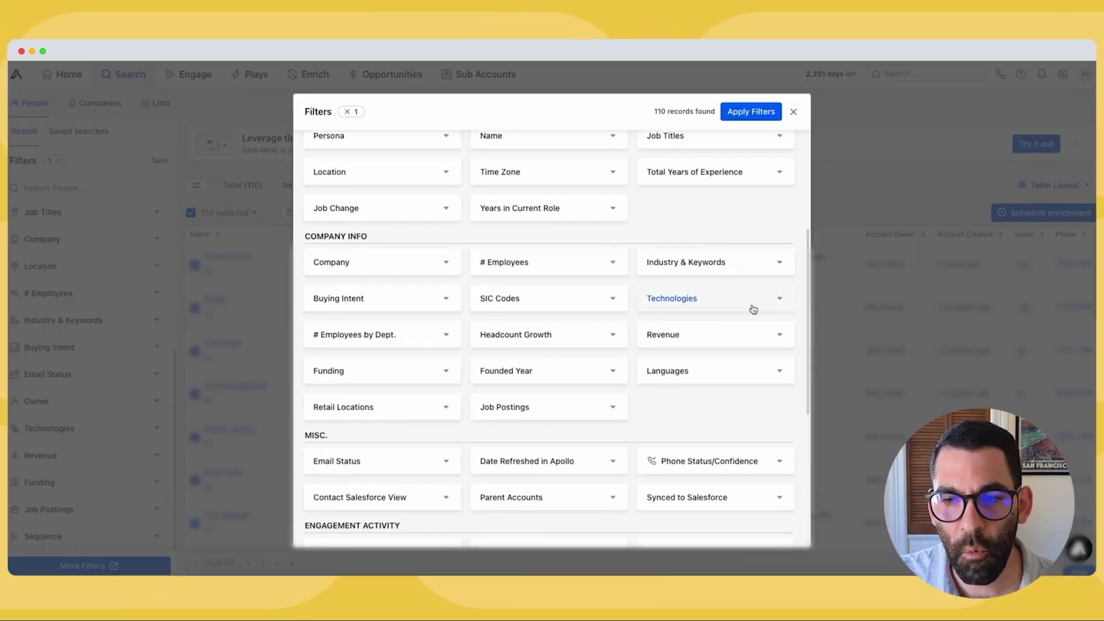
{"action": "scroll", "coordinate": [707, 270], "scroll_direction": "down", "scroll_amount": 3}
{"action": "left_click", "coordinate": [697, 265]}
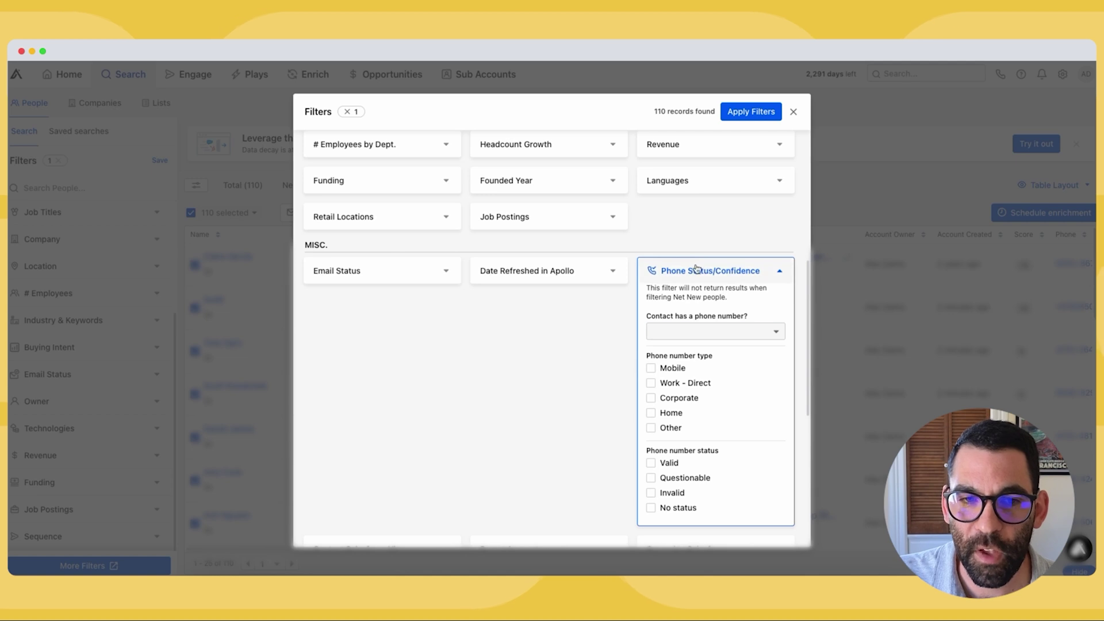
{"action": "scroll", "coordinate": [719, 264], "scroll_direction": "down", "scroll_amount": 1}
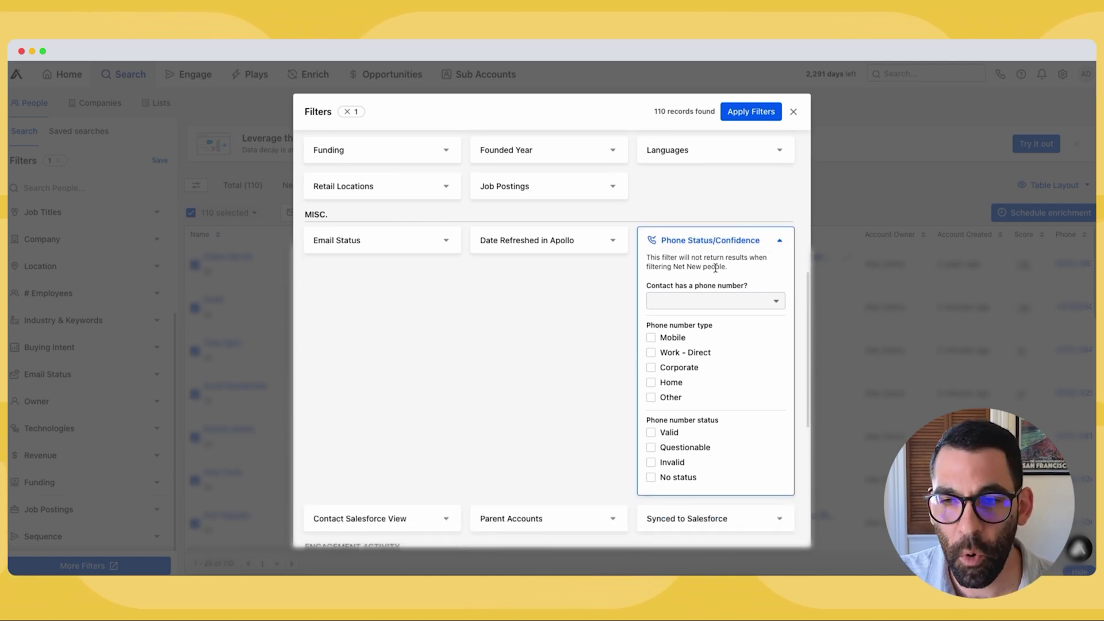
{"action": "left_click_drag", "start_coordinate": [646, 257], "coordinate": [740, 271]}
{"action": "left_click", "coordinate": [744, 275]}
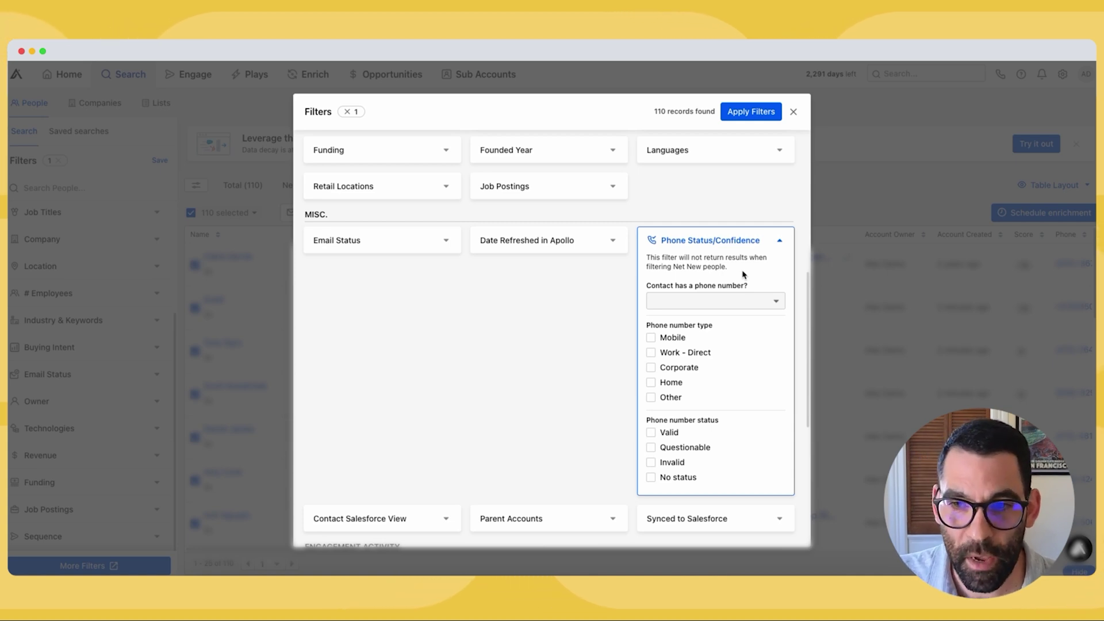
- Require Mobile phone status and 'Contact has a phone number' Yes, narrowing results to 11
{"action": "left_click", "coordinate": [670, 337]}
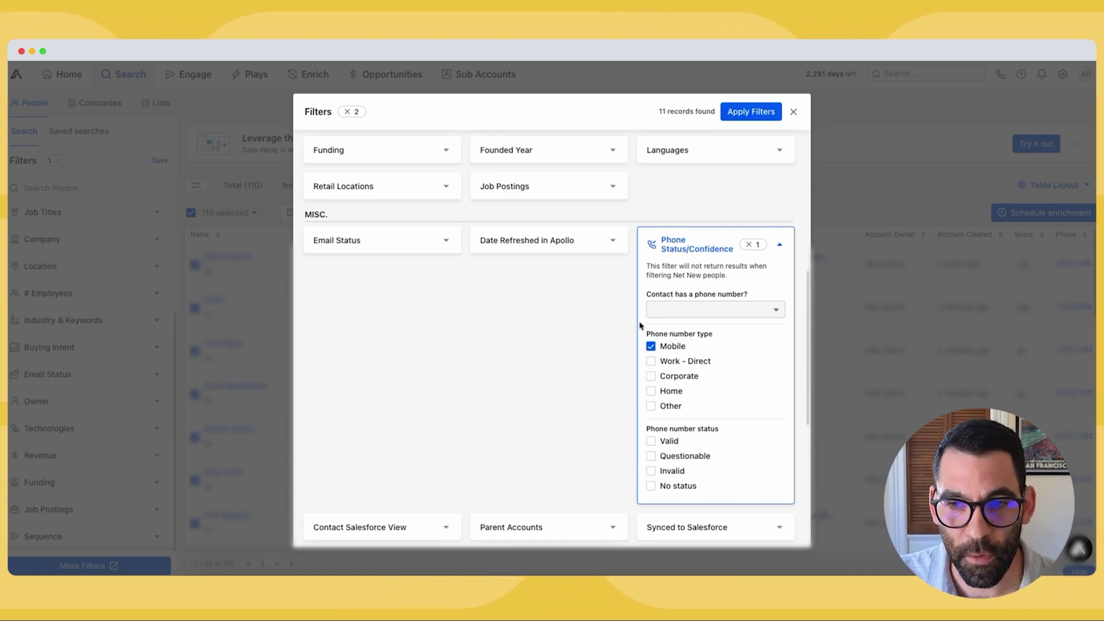
{"action": "left_click", "coordinate": [710, 310]}
{"action": "left_click", "coordinate": [691, 333]}
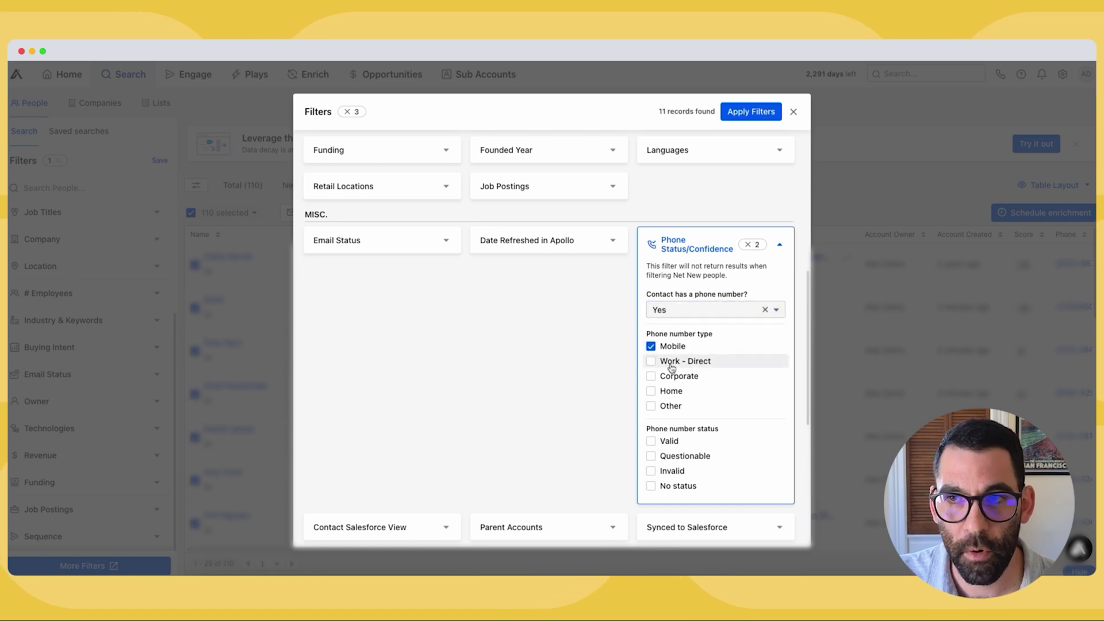
{"action": "left_click", "coordinate": [747, 111]}
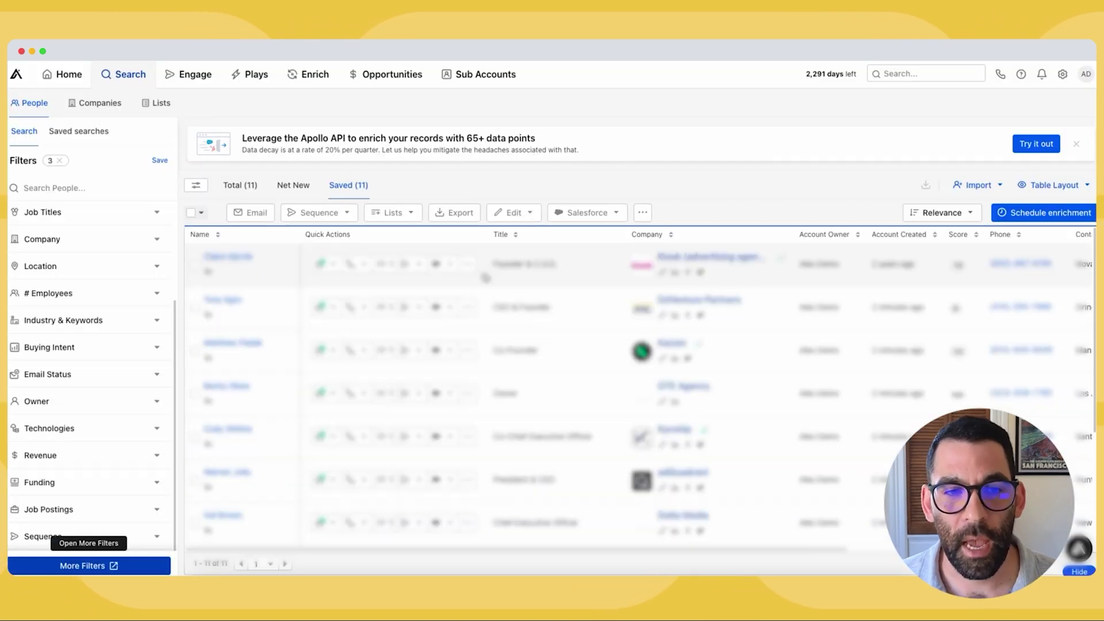
{"action": "scroll", "coordinate": [363, 311], "scroll_direction": "down", "scroll_amount": 1}
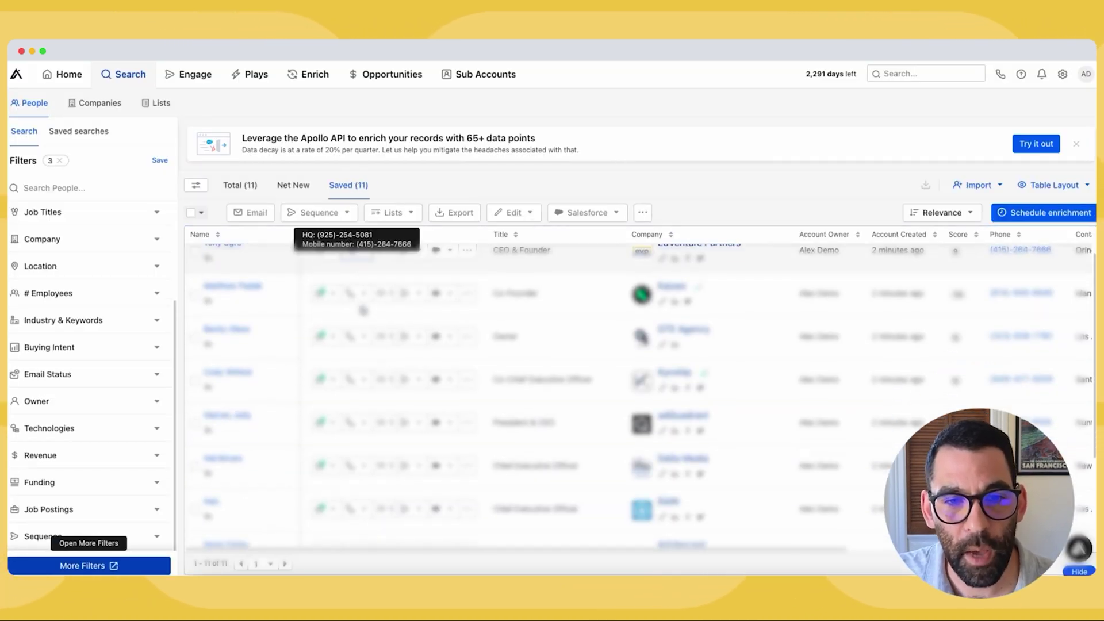
{"action": "scroll", "coordinate": [363, 311], "scroll_direction": "down", "scroll_amount": 3}
{"action": "scroll", "coordinate": [277, 301], "scroll_direction": "up", "scroll_amount": 5}
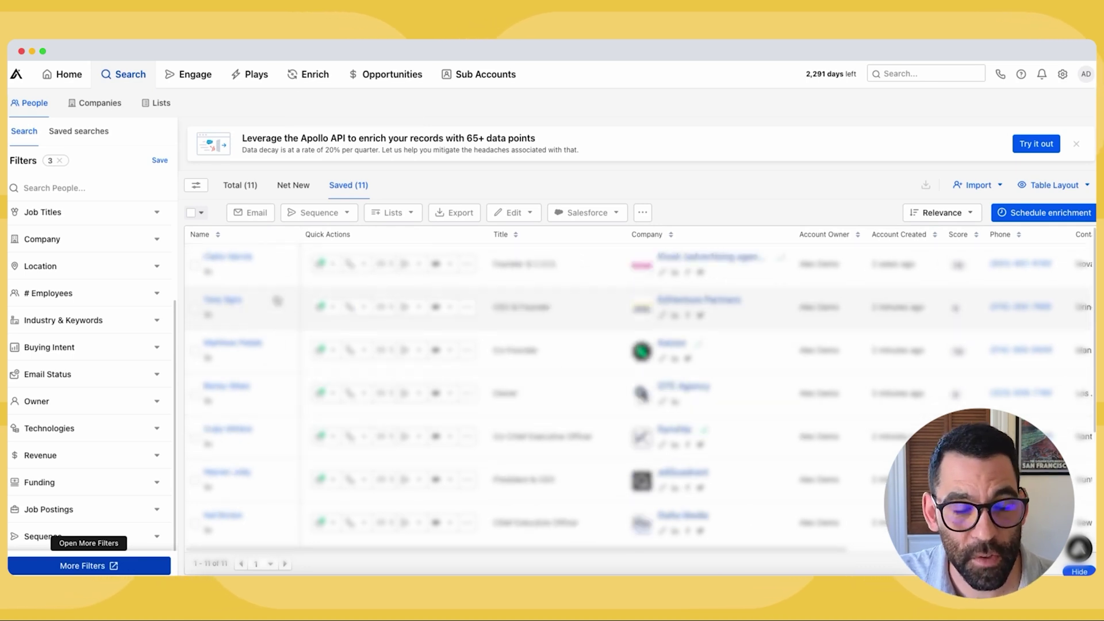